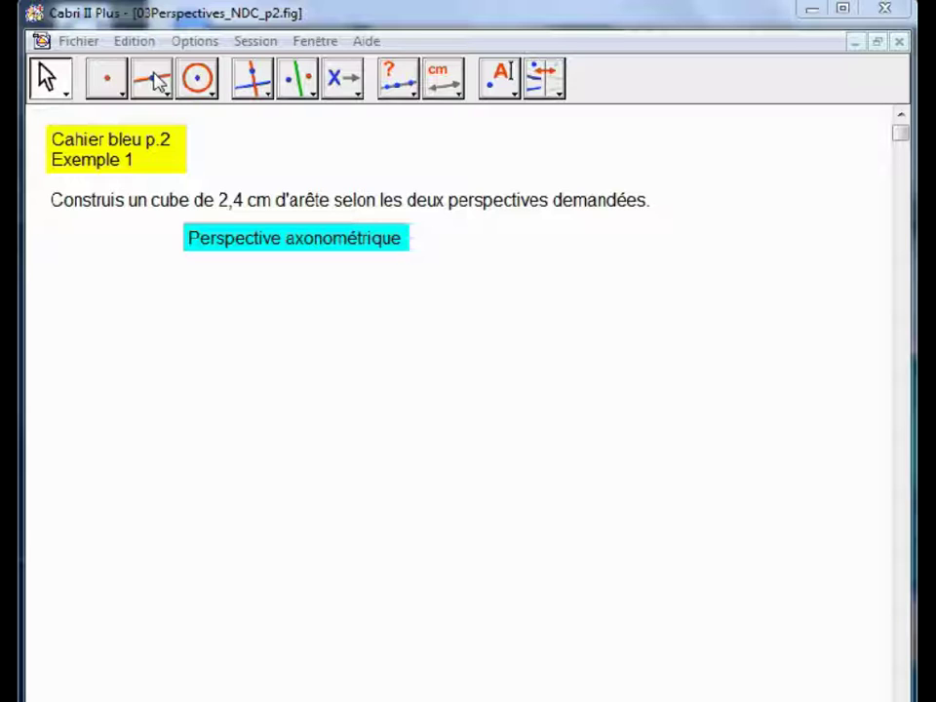
Draw a vertical ray (Demi-droite) upward from a point below the "Perspective axonométrique" title.
click(153, 80)
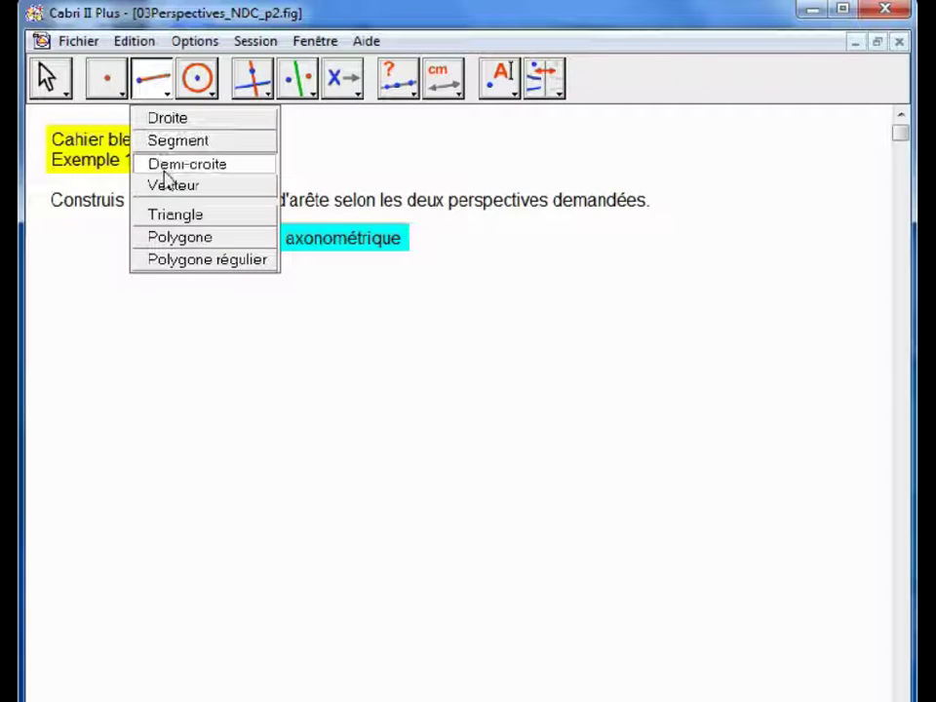
click(167, 166)
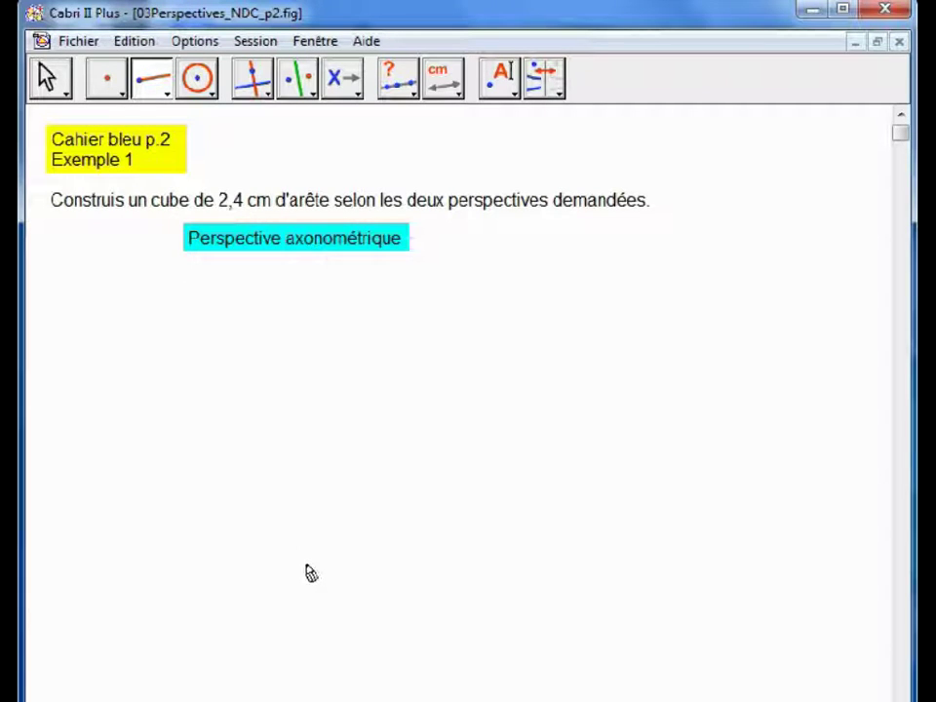
click(293, 494)
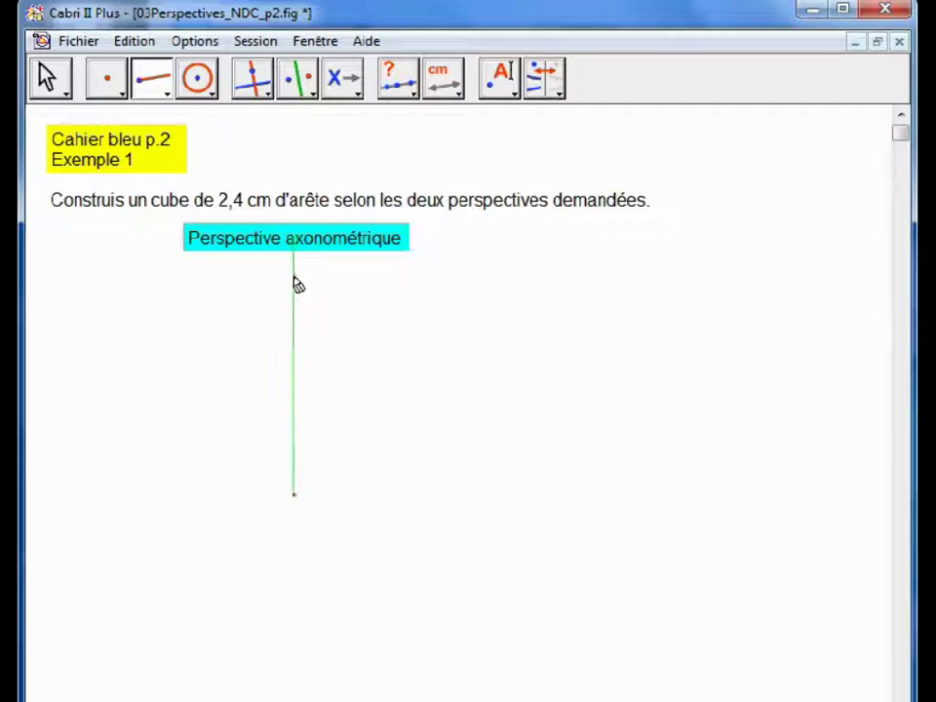
click(296, 278)
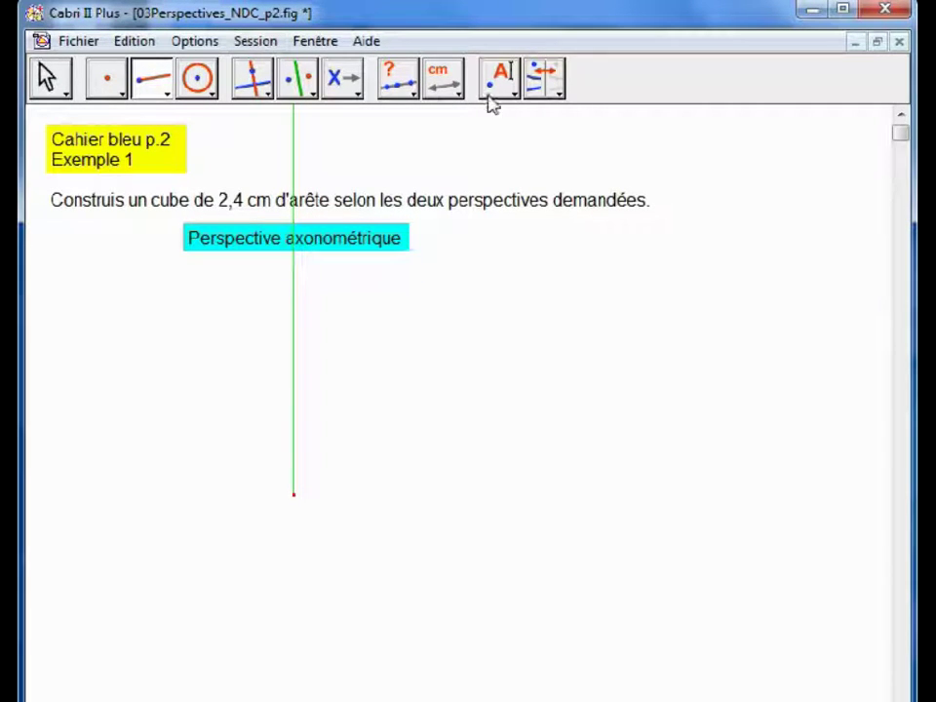
Place the number 2,4 on the sheet beside the vertical ray.
click(455, 93)
drag(455, 101, 514, 167)
click(460, 287)
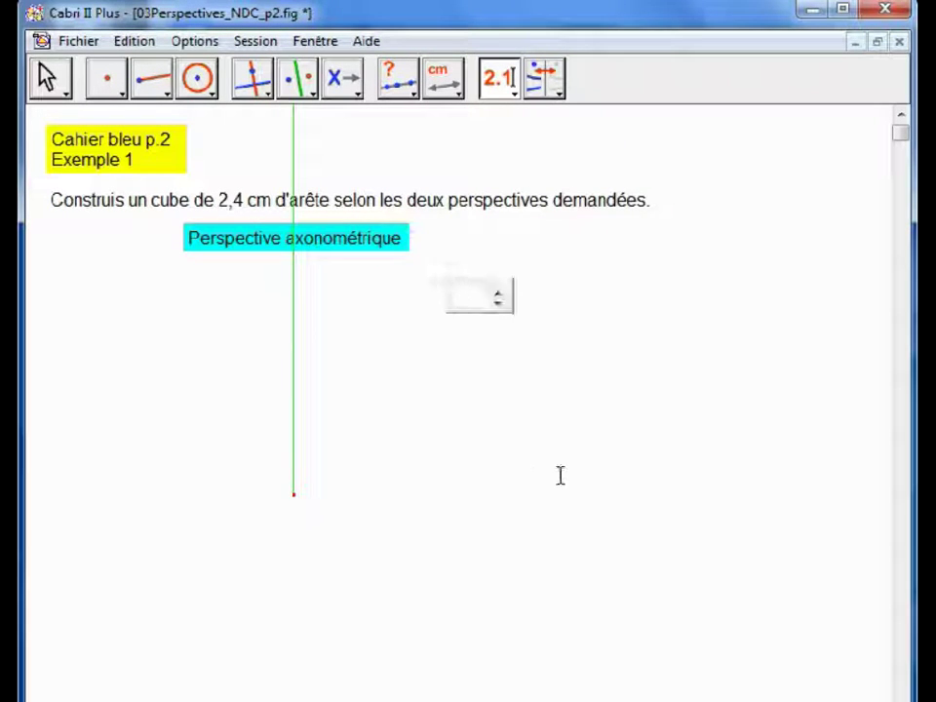
text(2,4)
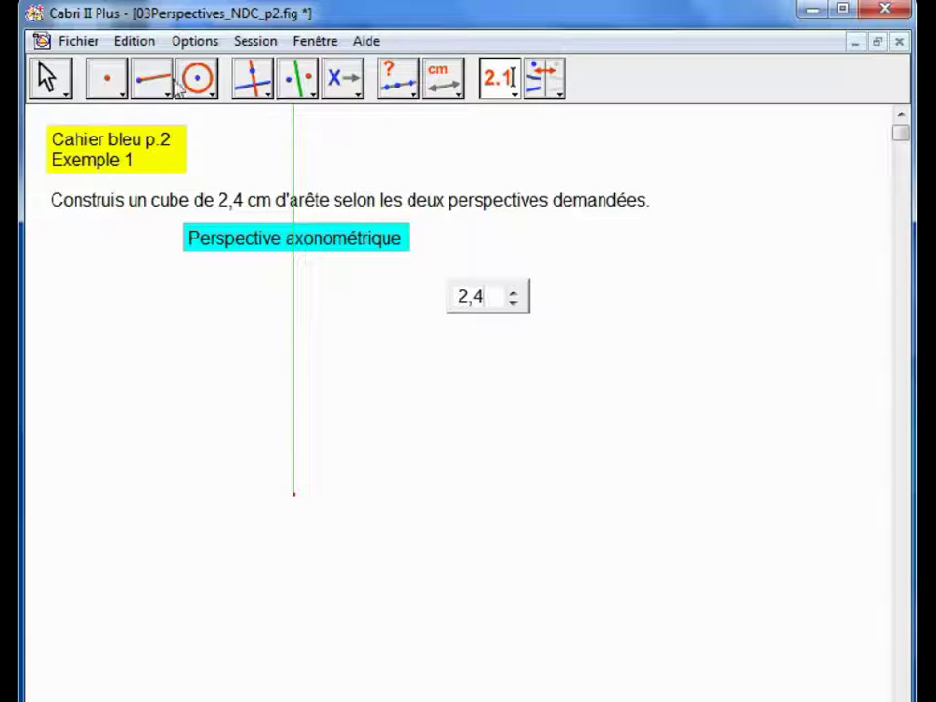
Transfer the 2,4 cm measurement onto the ray and draw a segment from the ray's origin to the transferred point.
drag(258, 80, 309, 288)
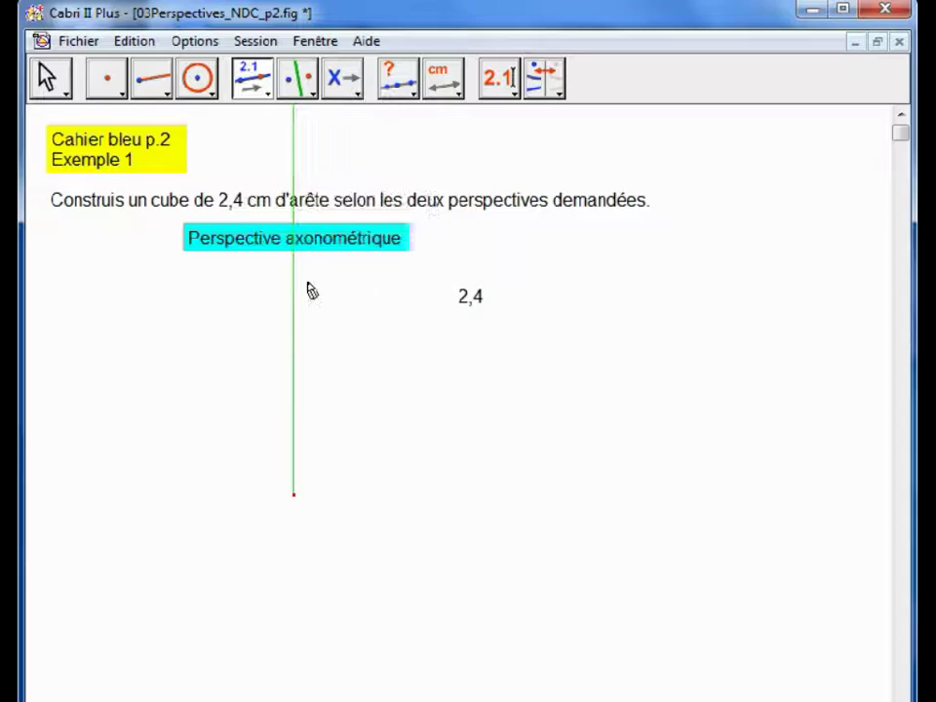
click(479, 308)
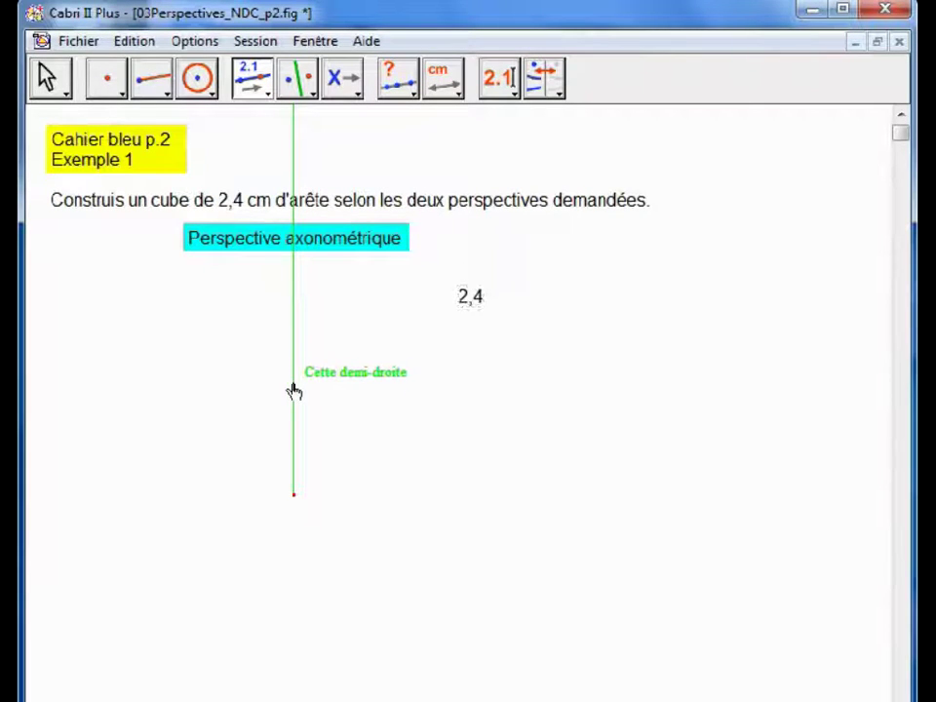
click(293, 390)
drag(153, 85, 164, 138)
click(293, 496)
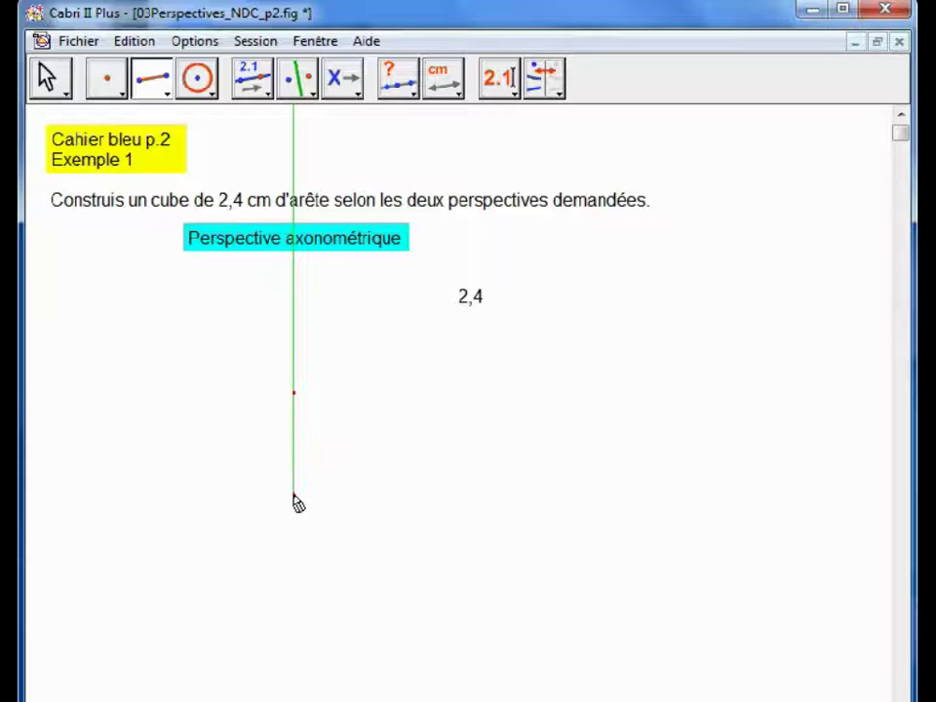
click(294, 394)
Move the ray's origin a little higher on the sheet and hide the ray, leaving the vertical edge segment visible.
click(47, 80)
drag(293, 495, 298, 434)
click(546, 78)
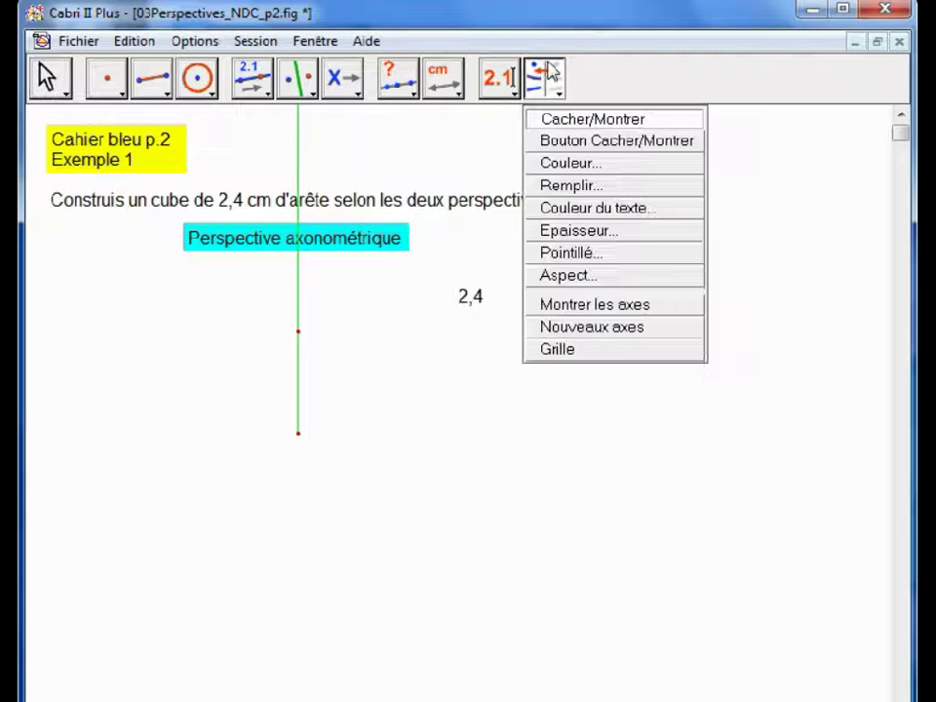
click(554, 120)
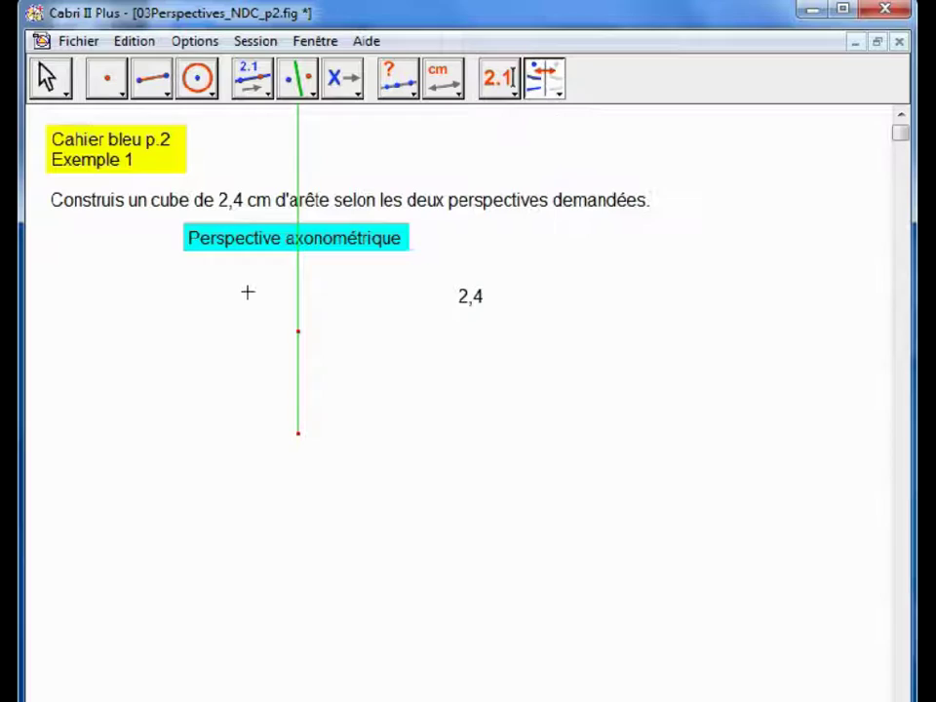
click(297, 294)
key(Escape)
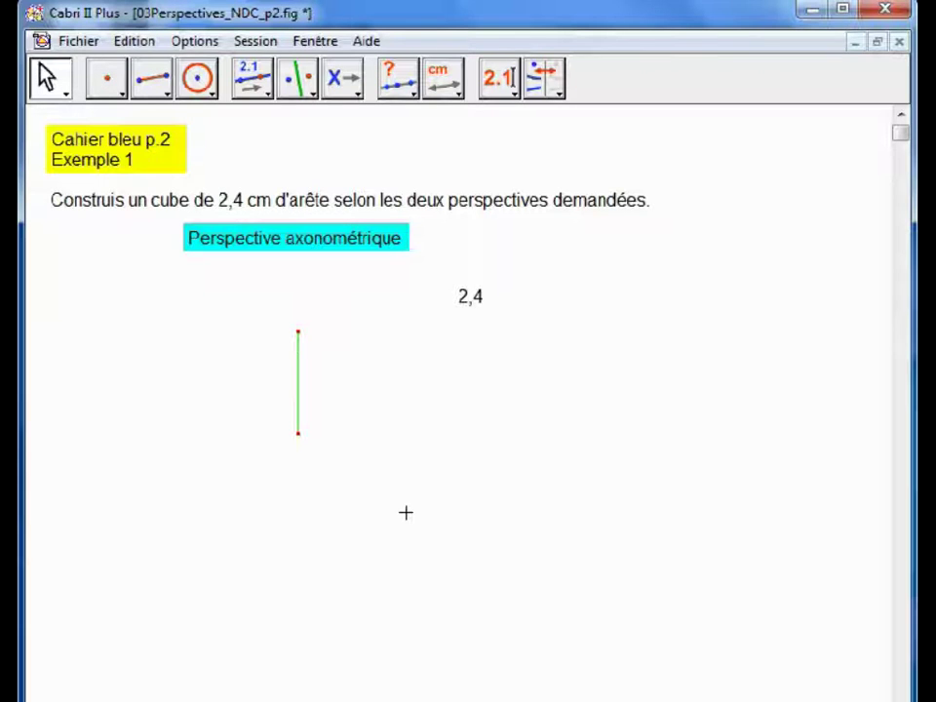
Draw a vertical, a horizontal and an oblique segment from one common point in the empty area beside the vertical edge.
click(156, 82)
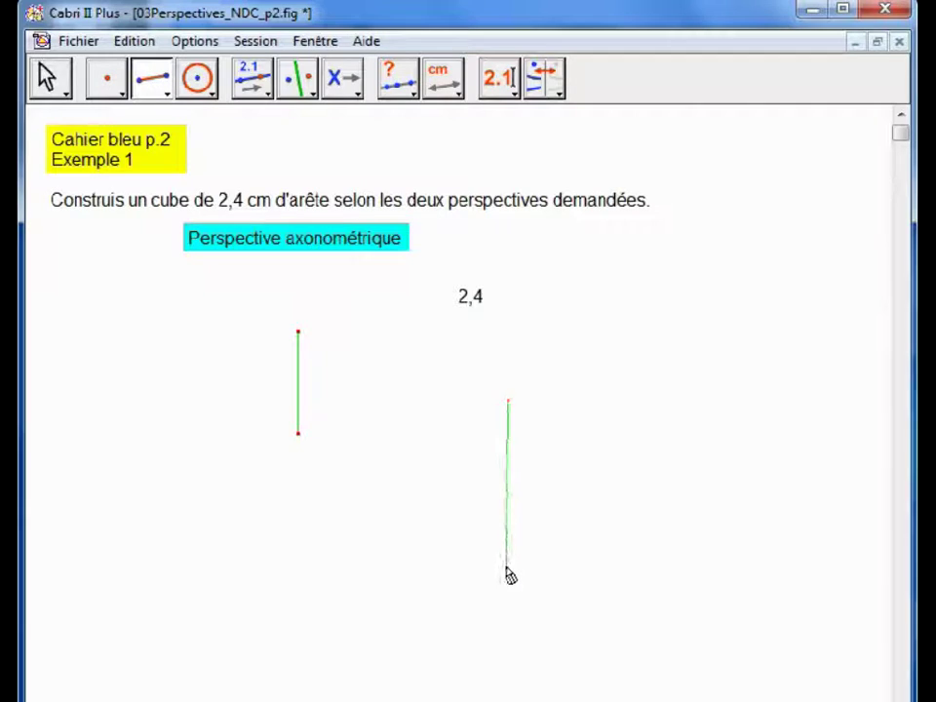
click(508, 576)
click(508, 576)
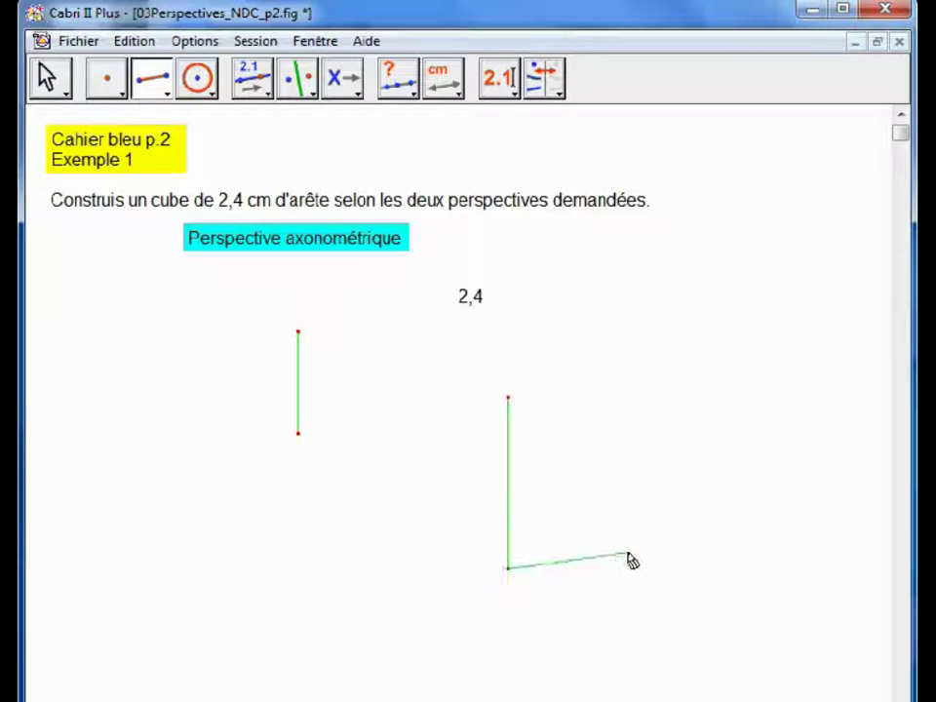
click(705, 570)
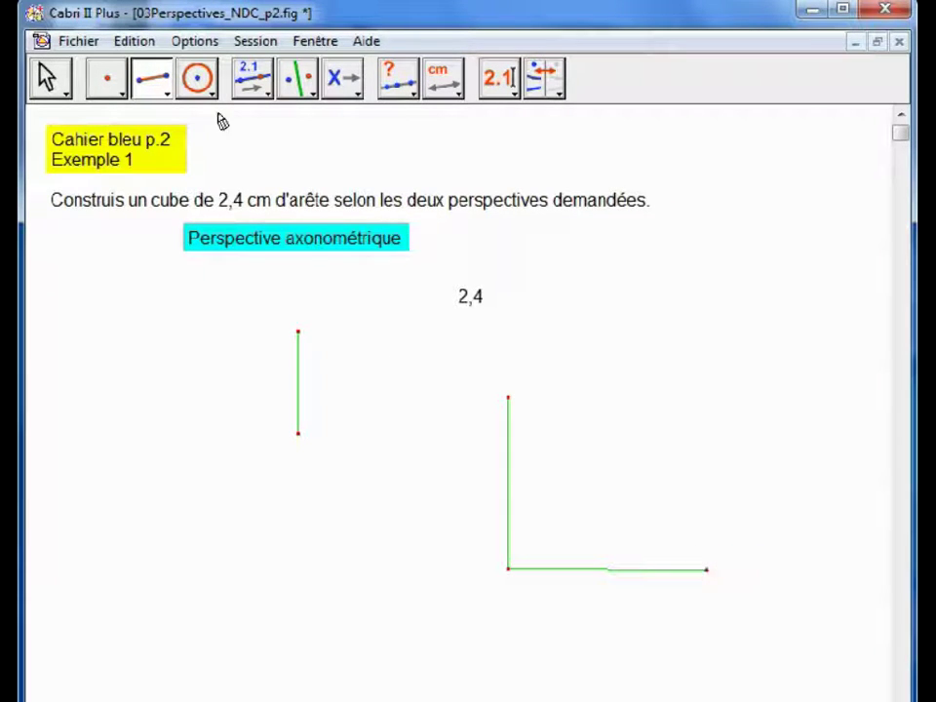
click(508, 569)
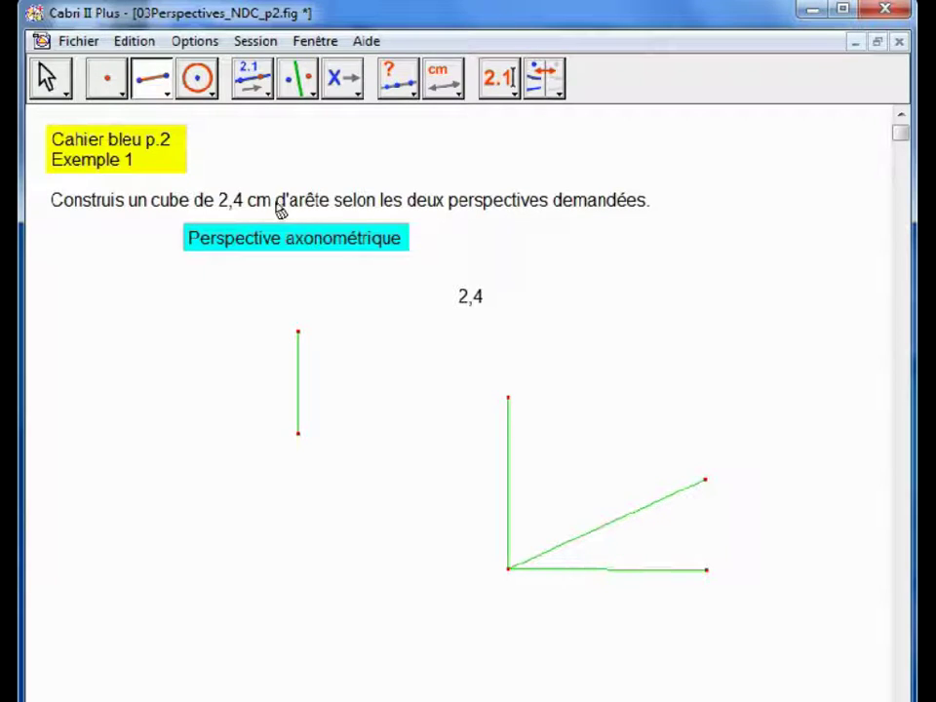
Delete the vertical, horizontal and oblique segments drawn beside the 2,4 cm edge.
click(49, 78)
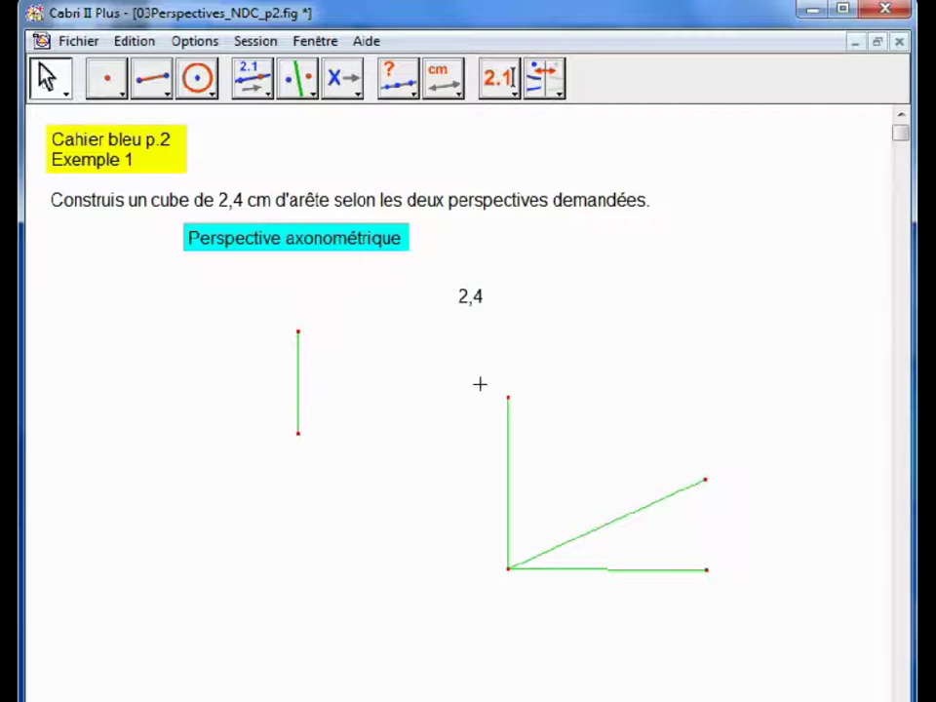
drag(479, 384, 754, 613)
key(Delete)
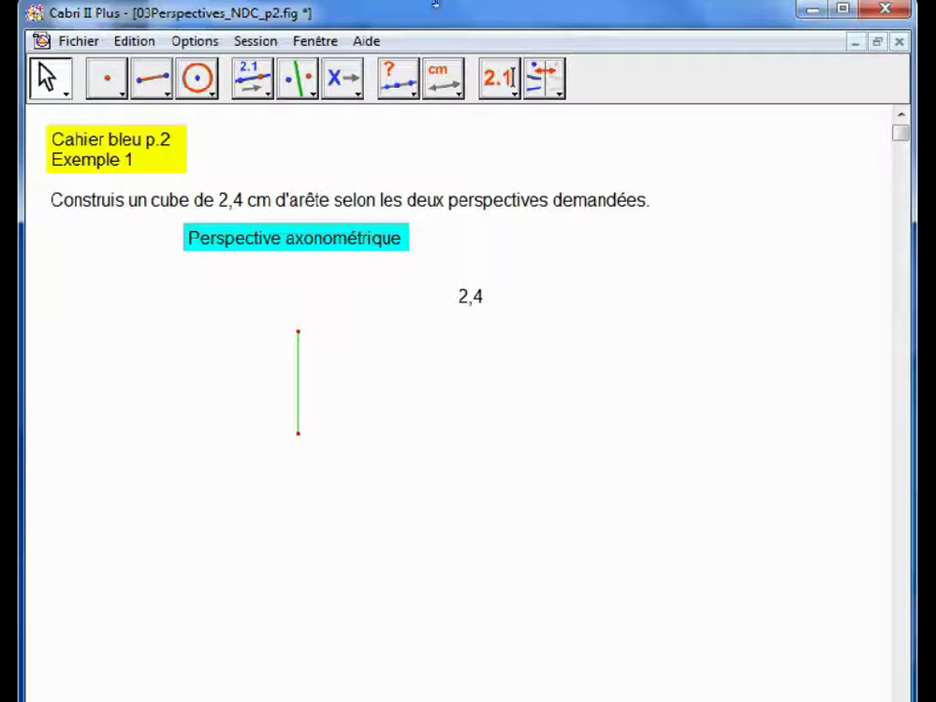
Place the number 60 on the sheet near the number 2,4 as a rotation angle.
click(309, 89)
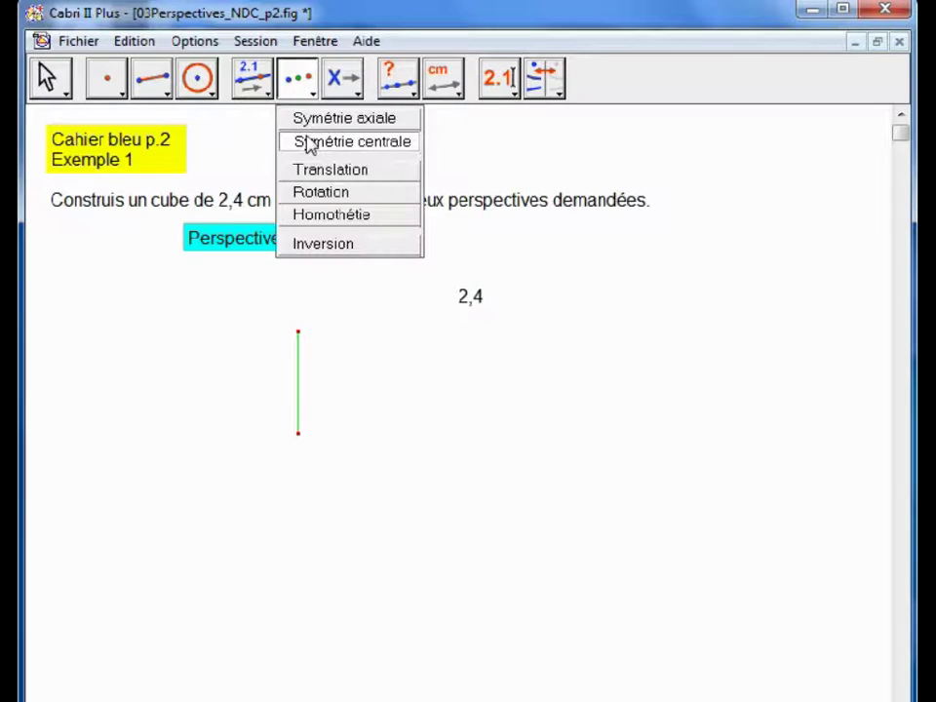
click(515, 86)
click(530, 312)
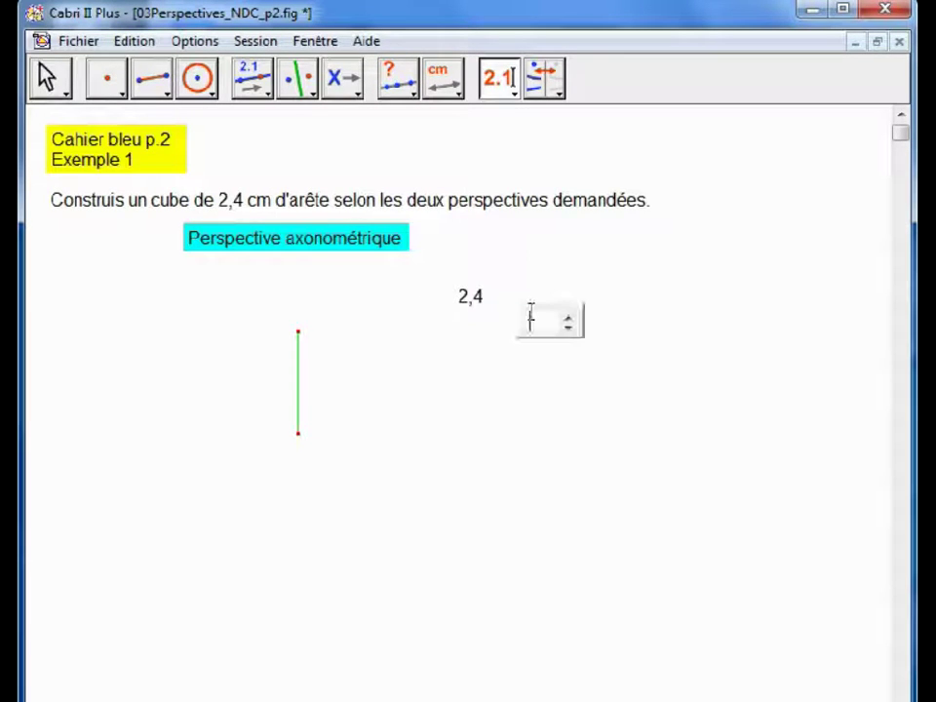
text(60)
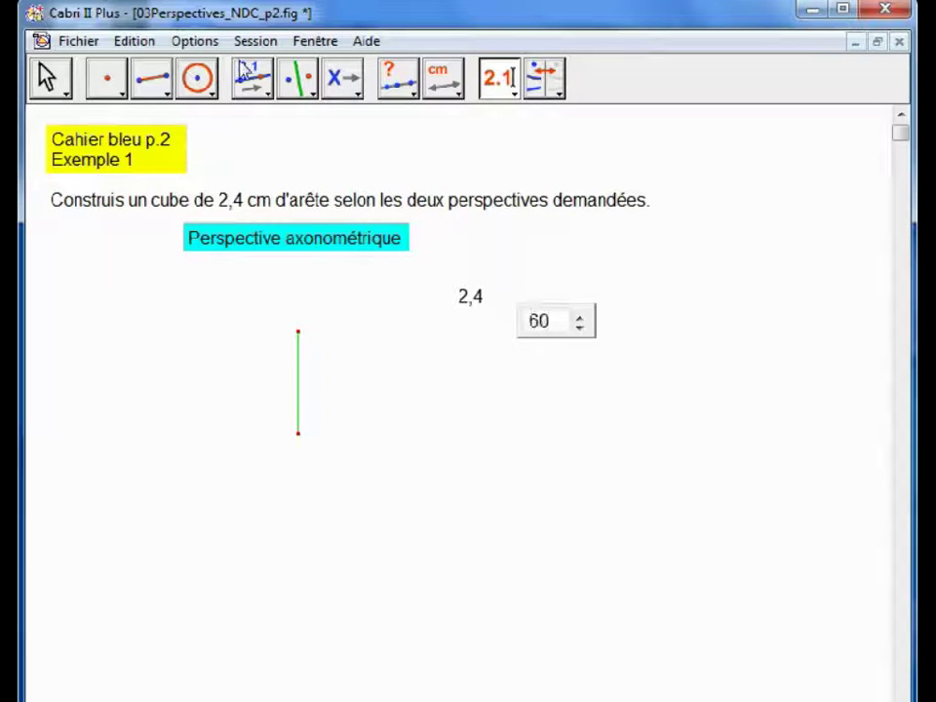
Rotate the vertical segment about its lower endpoint by the angle 60 to create a second cube edge.
click(298, 84)
click(304, 188)
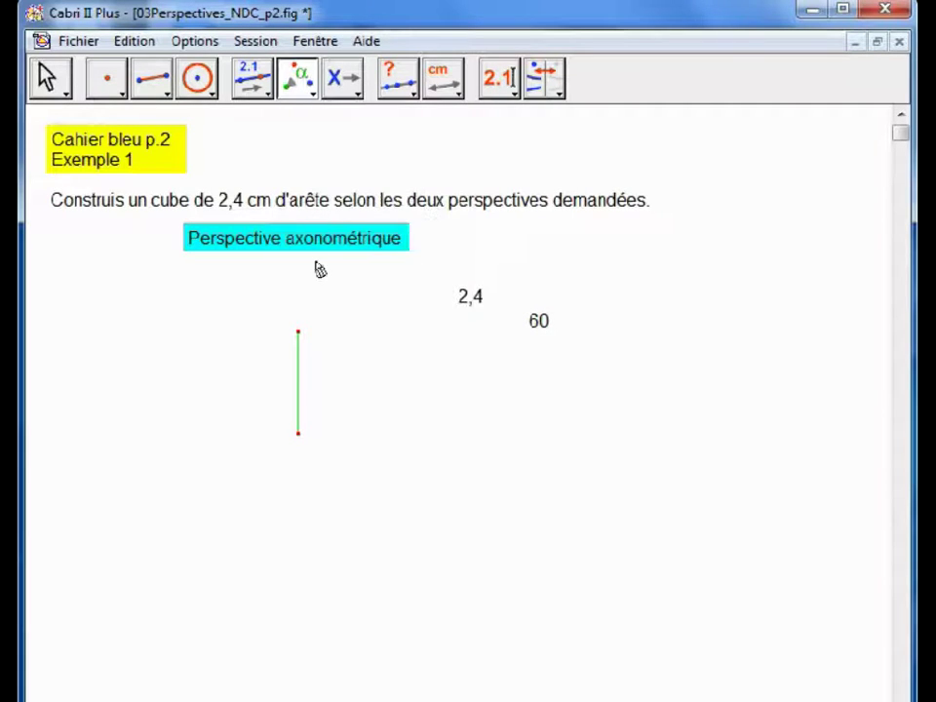
click(302, 346)
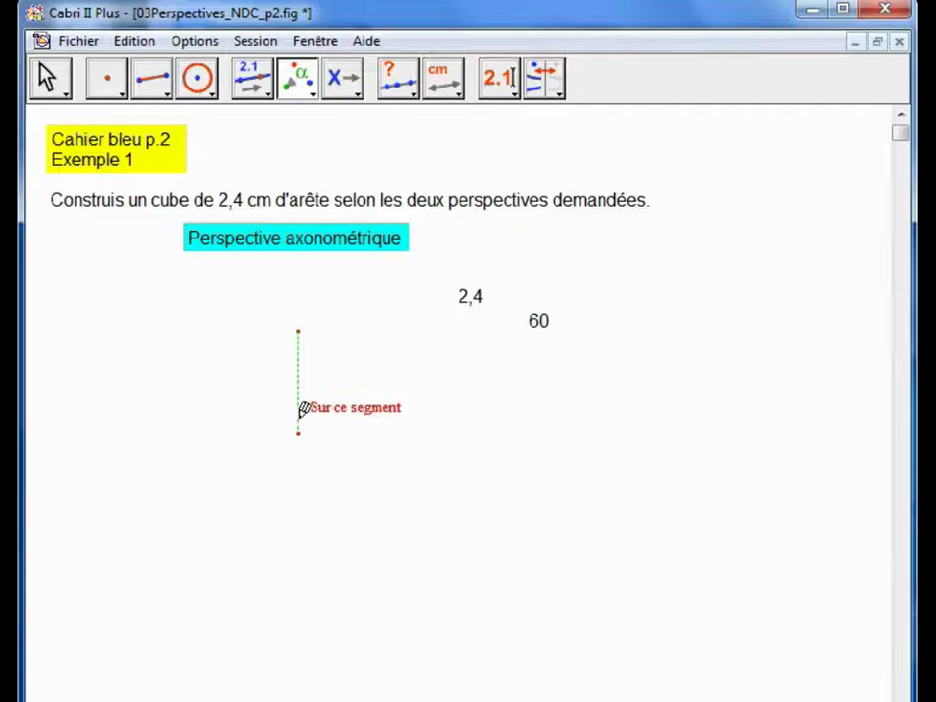
click(298, 434)
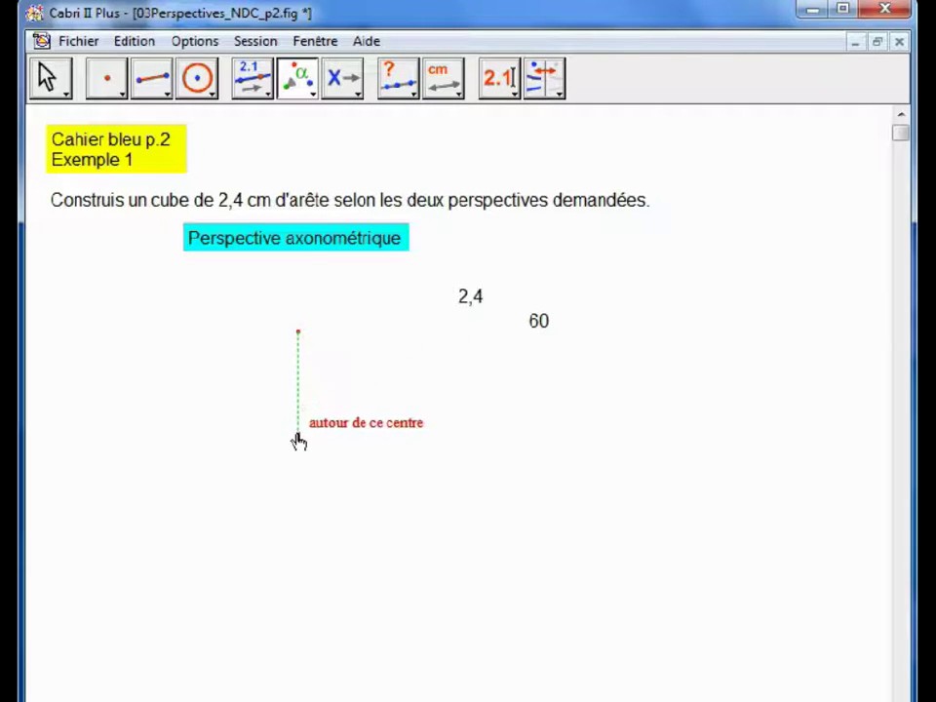
click(540, 324)
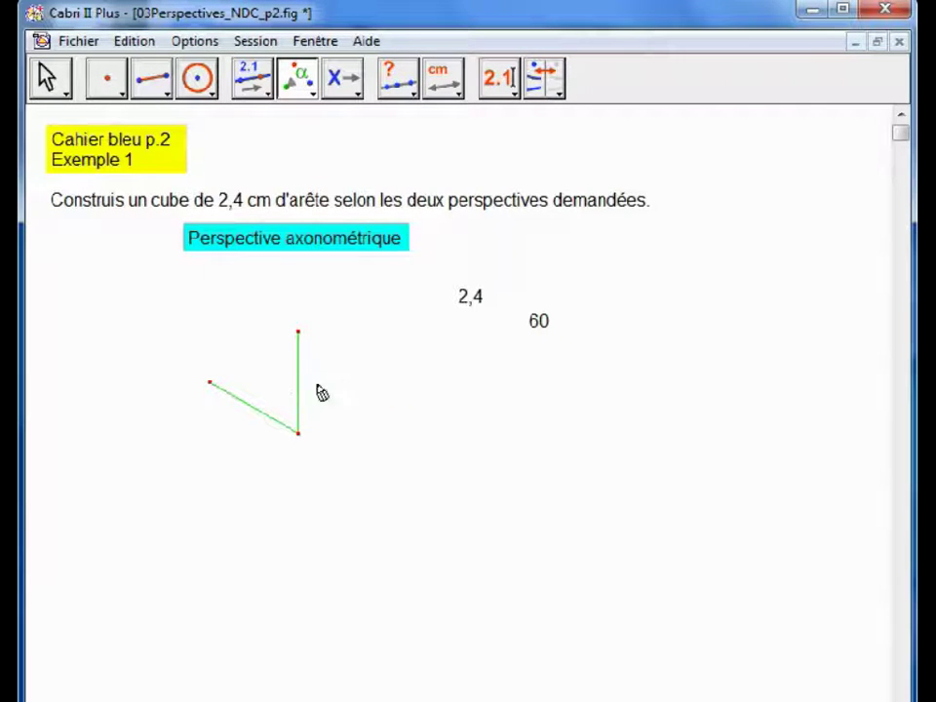
Place the number -60 on the sheet below the number 60.
click(545, 82)
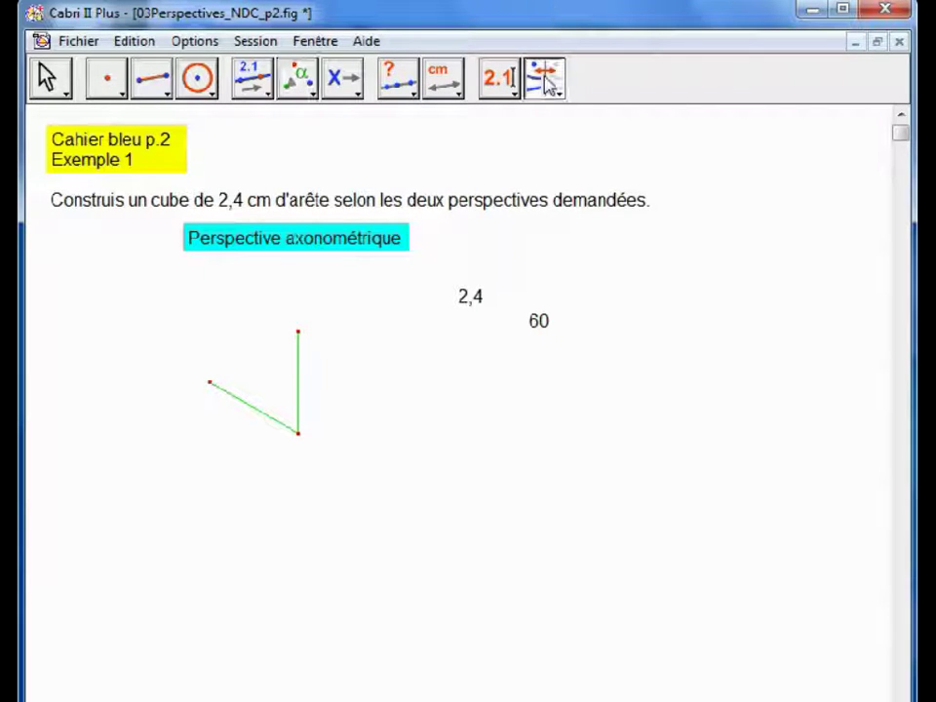
click(506, 80)
click(552, 373)
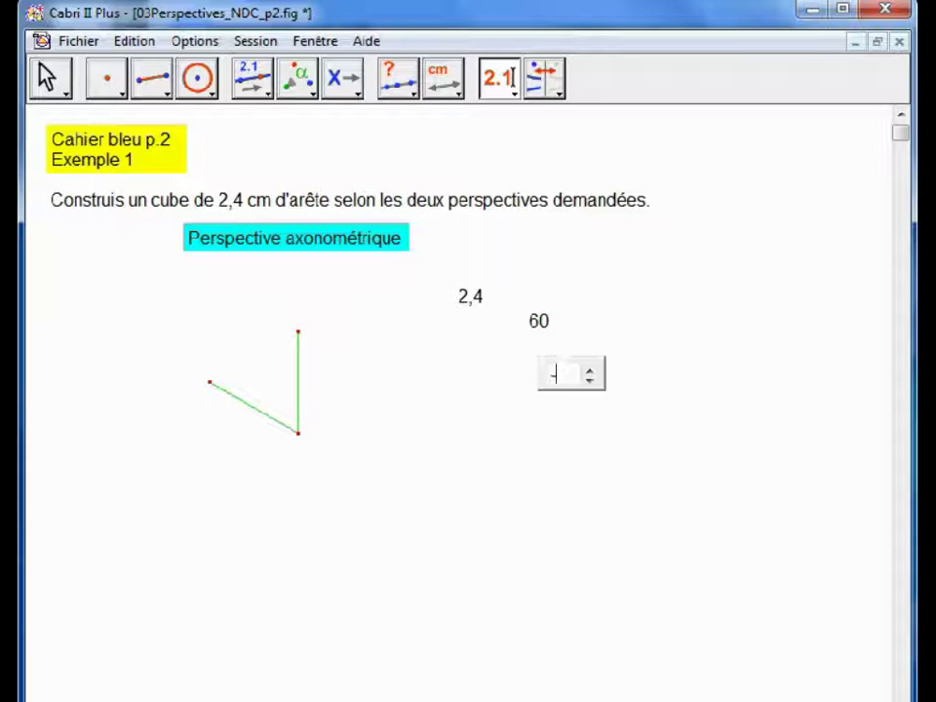
text(60)
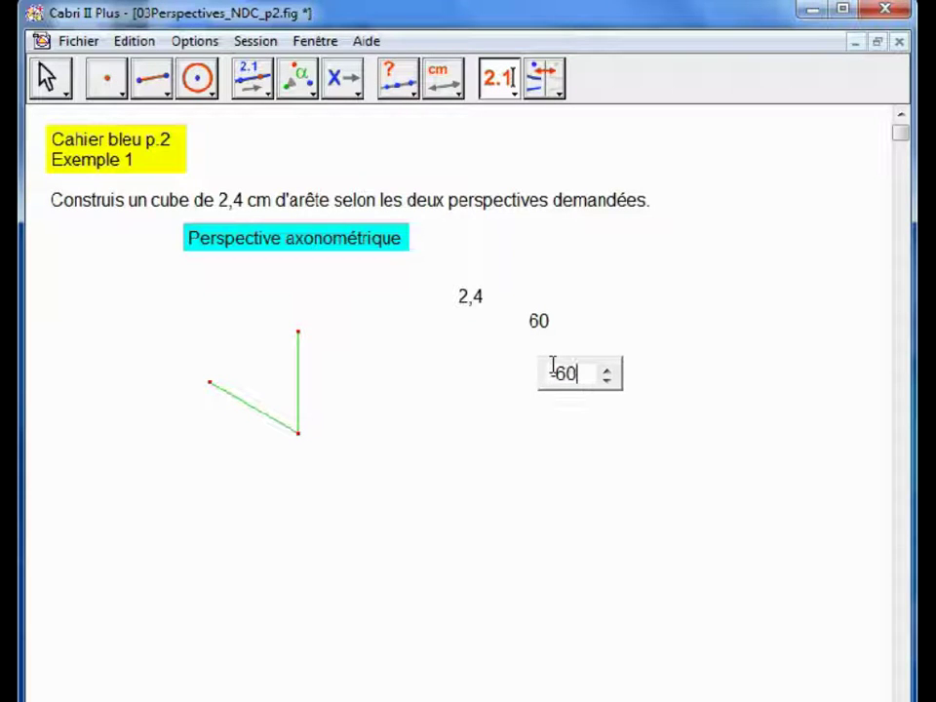
Rotate the vertical segment about its lower endpoint by the angle -60 to create the third cube edge.
click(292, 78)
click(293, 371)
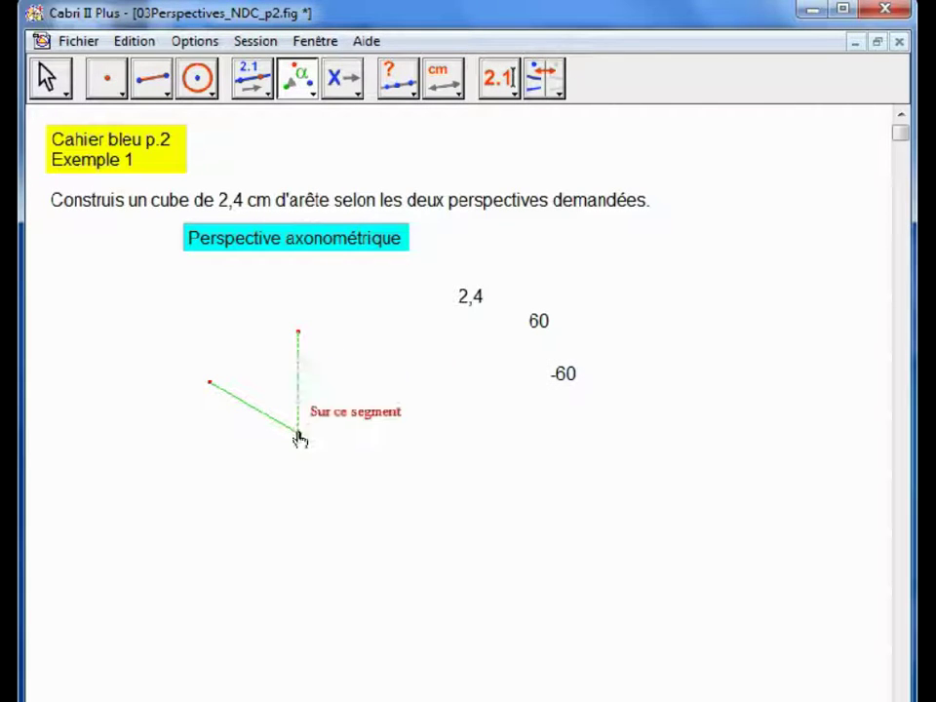
click(297, 434)
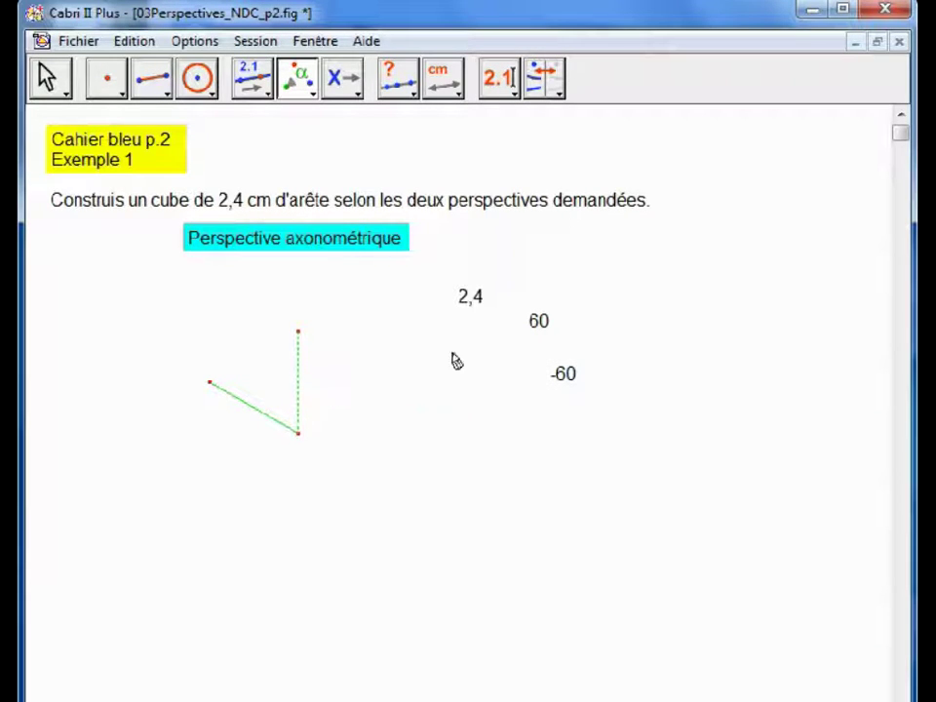
click(565, 375)
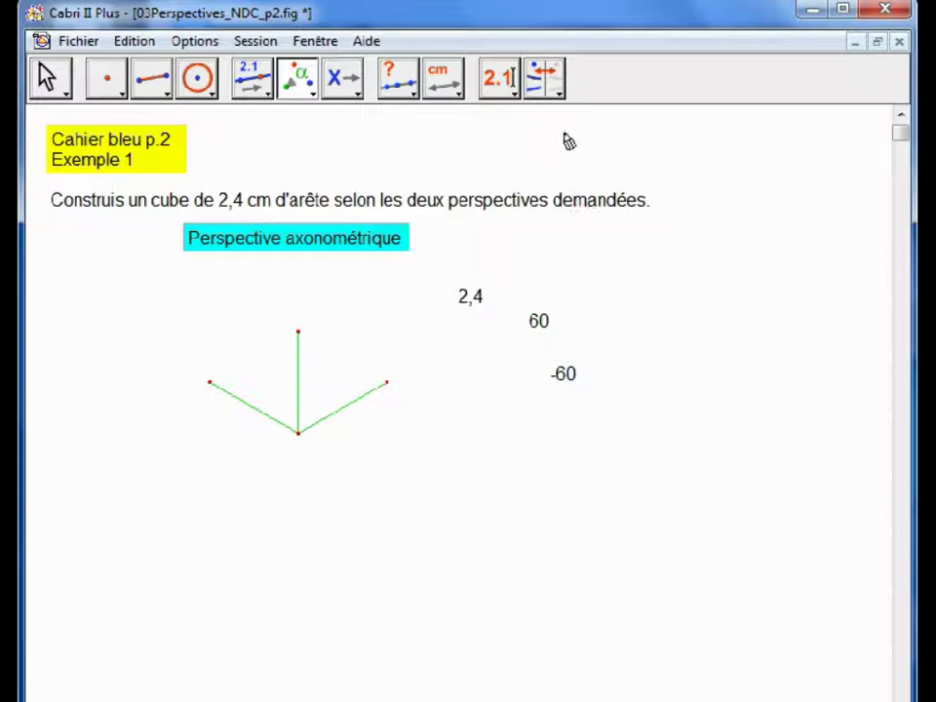
Hide the numbers 2,4, 60 and -60.
click(544, 95)
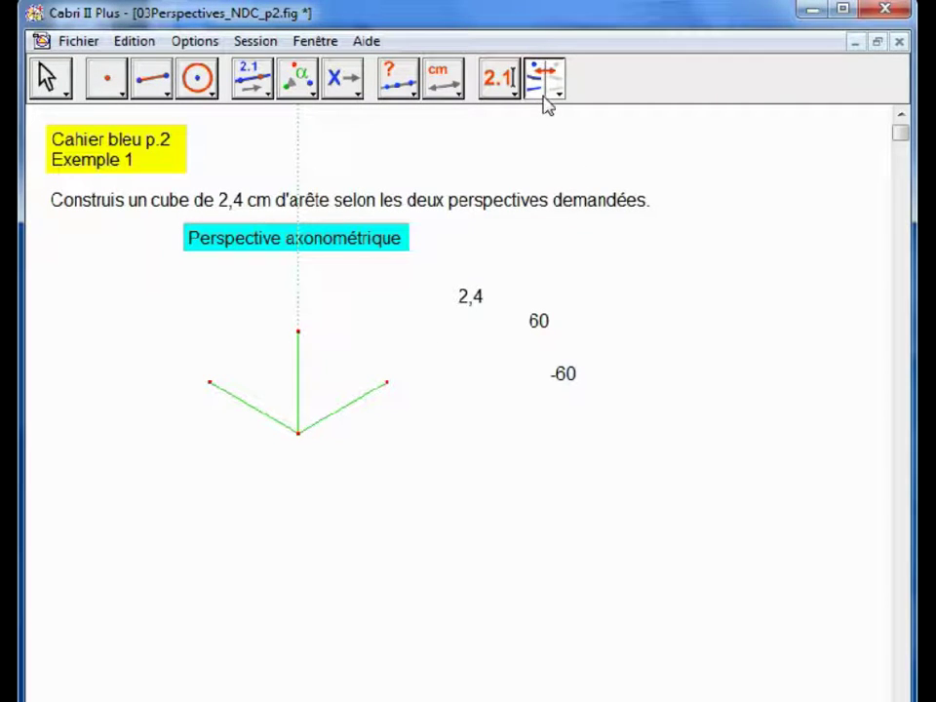
click(476, 305)
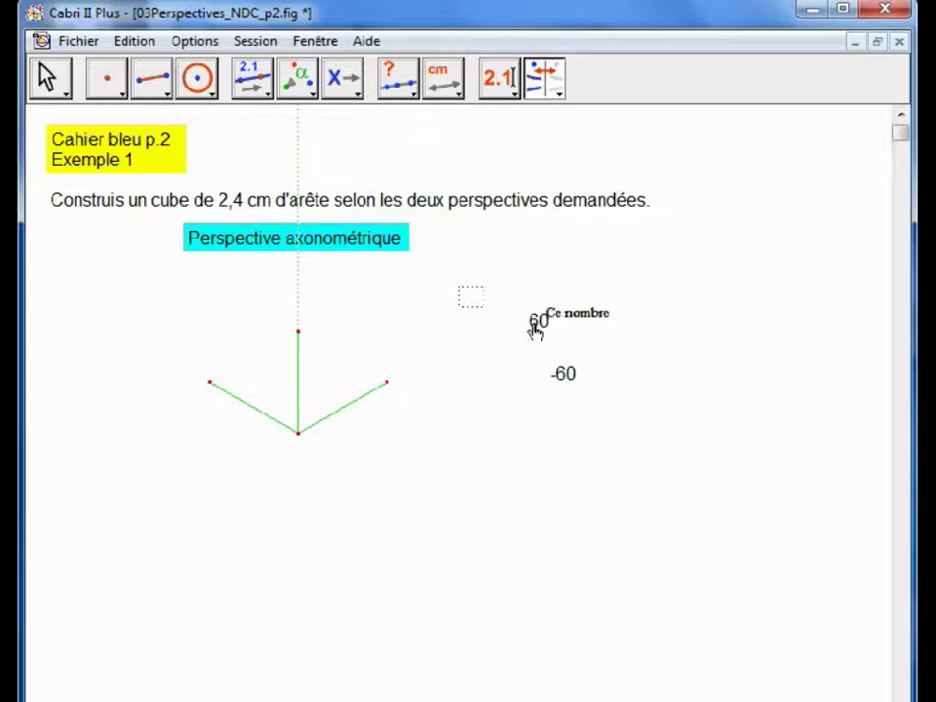
click(537, 324)
click(563, 374)
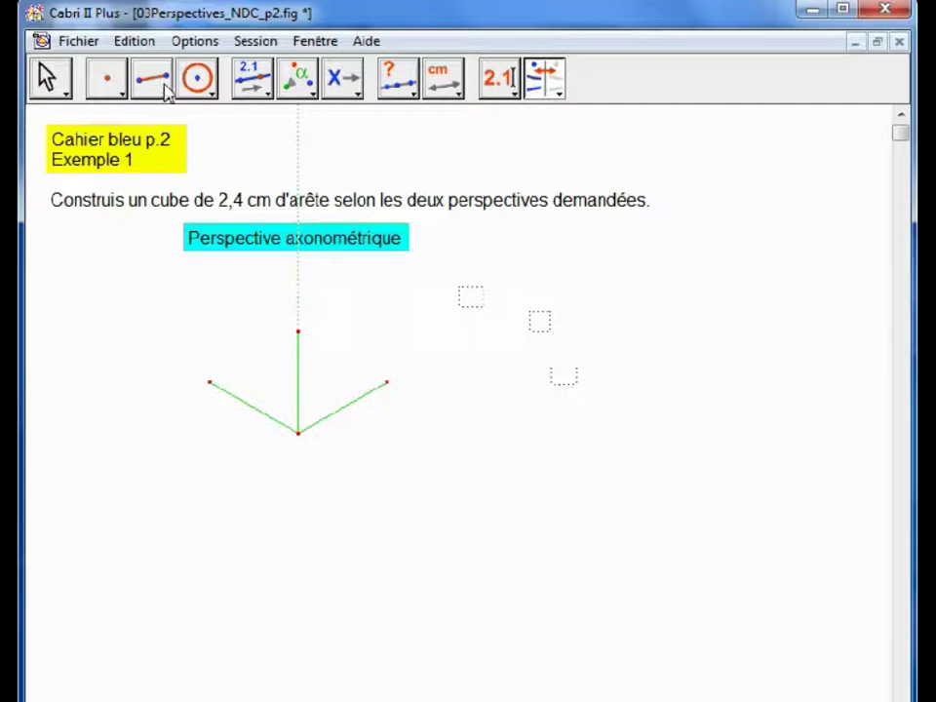
Draw lines parallel to the vertical edge through the outer endpoints of the two slanted edges.
drag(243, 86, 274, 149)
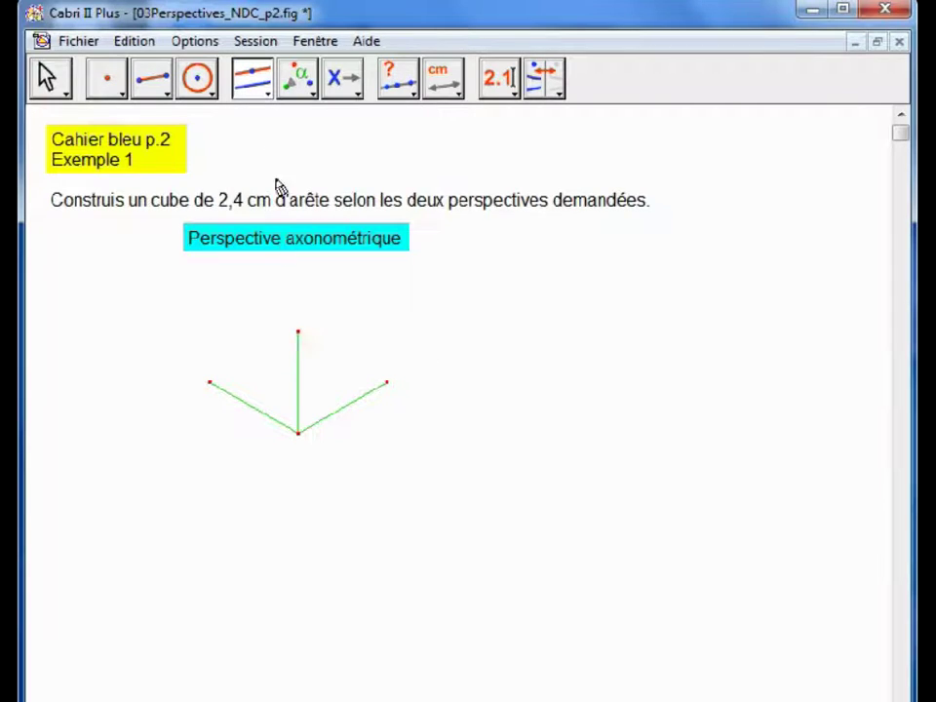
click(299, 379)
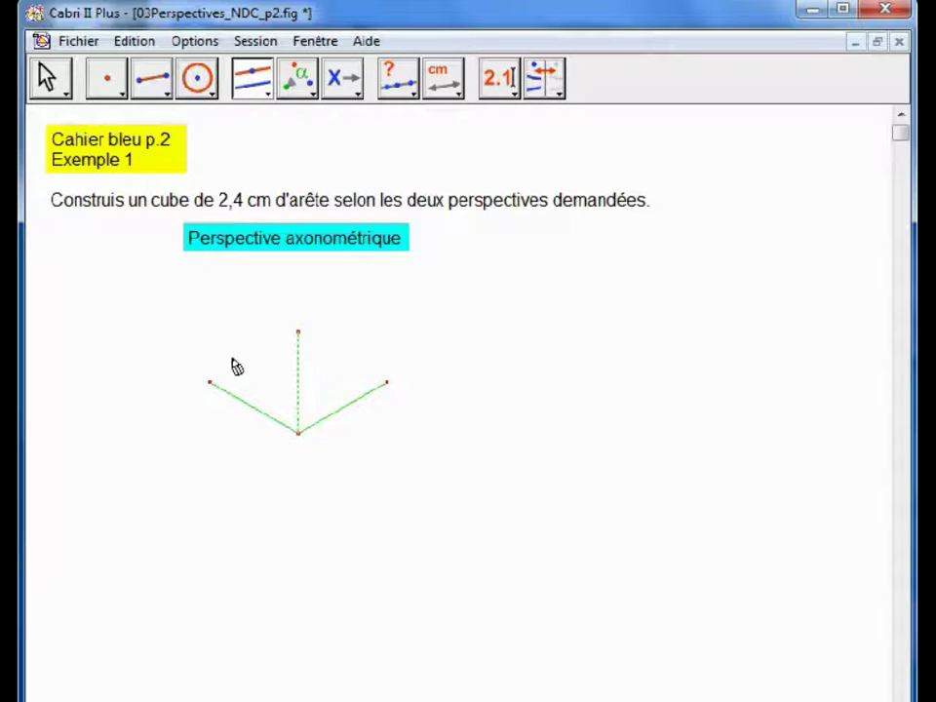
click(209, 383)
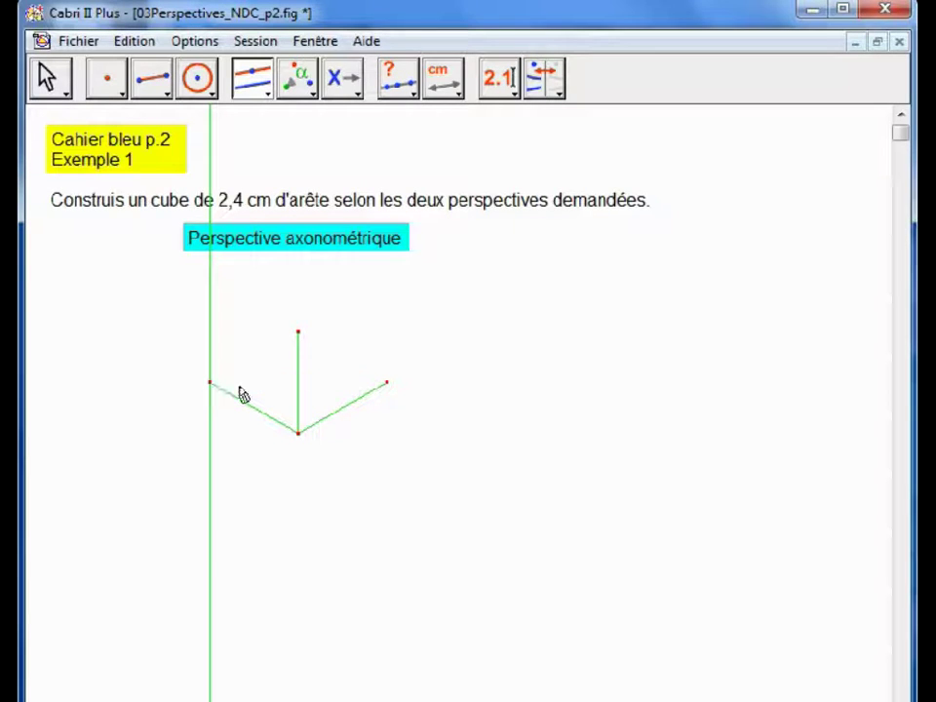
click(387, 385)
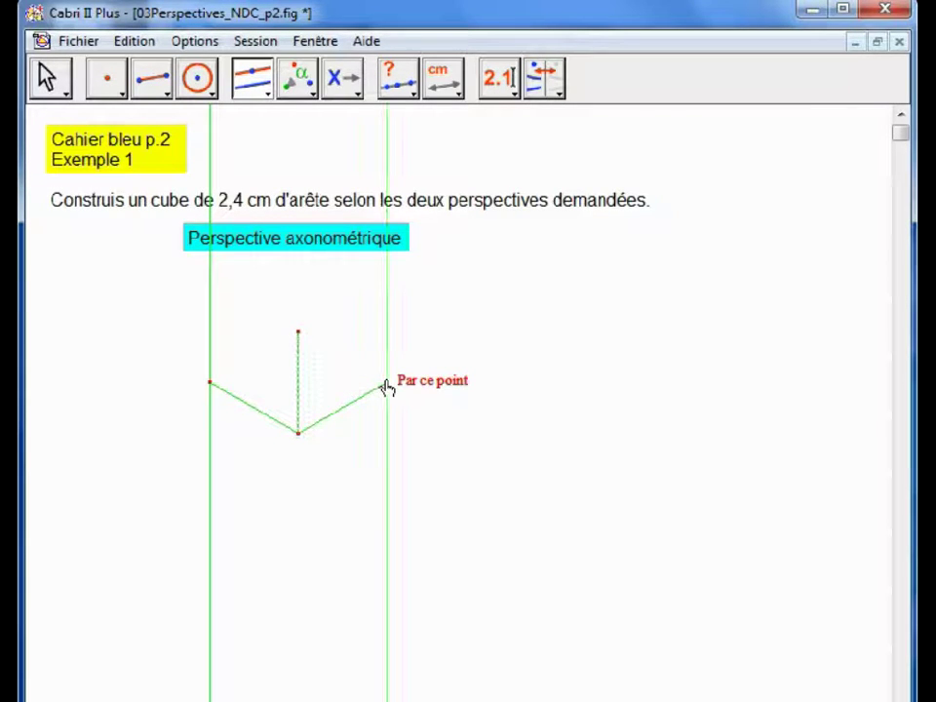
Draw lines parallel to each of the two slanted edges through the upper endpoint of the vertical edge.
click(244, 412)
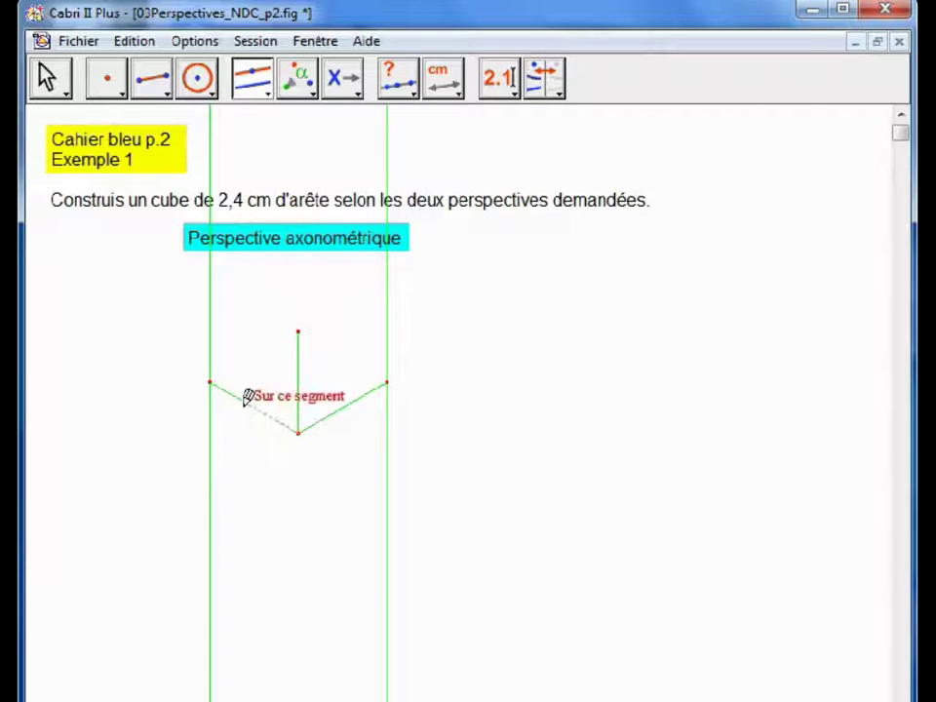
click(298, 333)
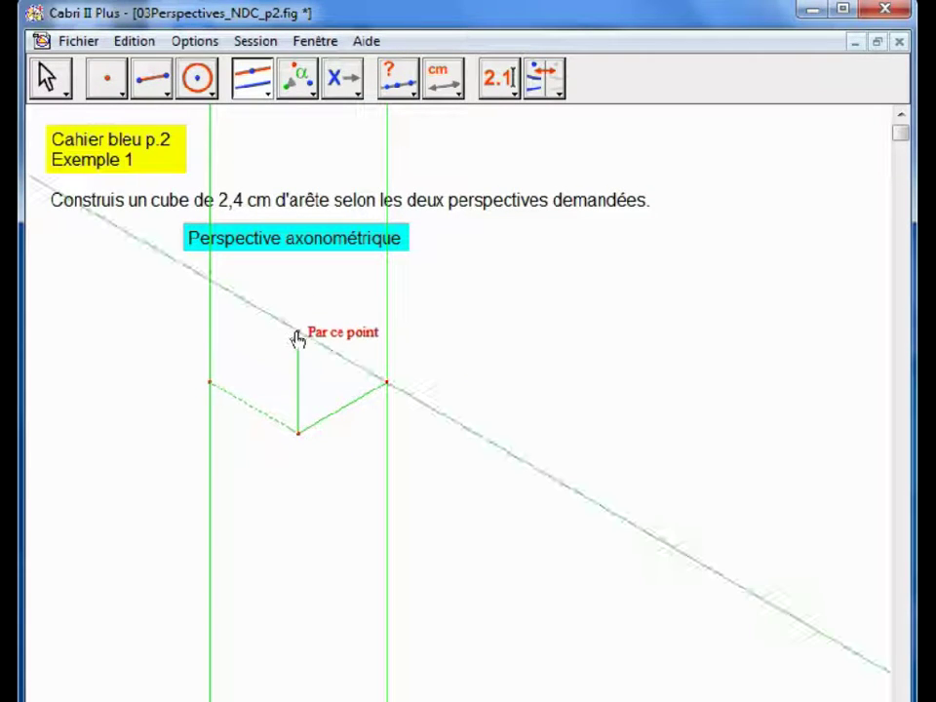
click(334, 412)
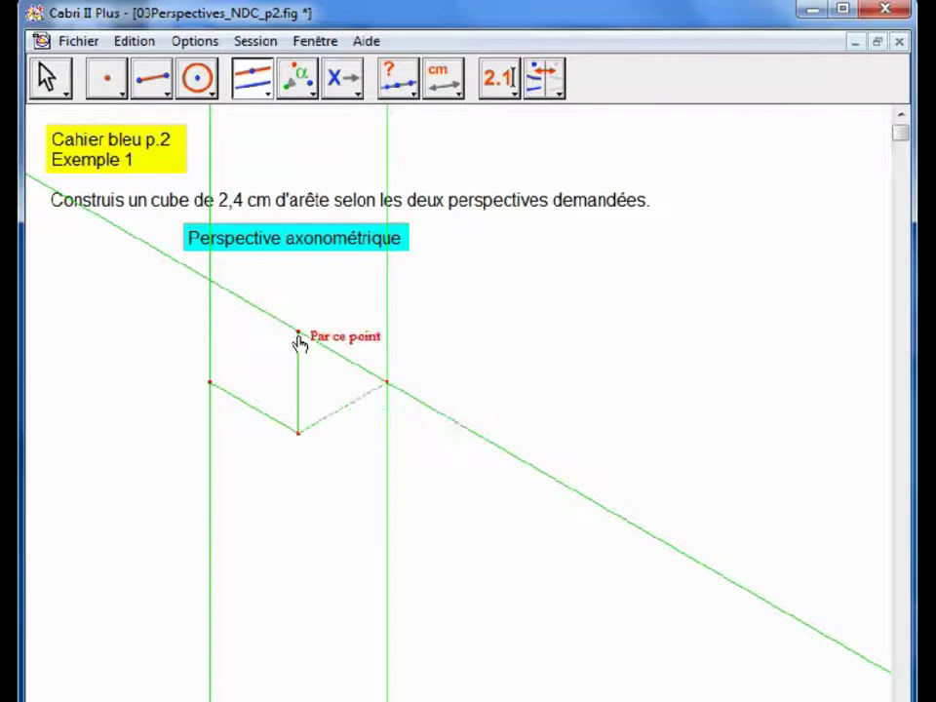
click(298, 334)
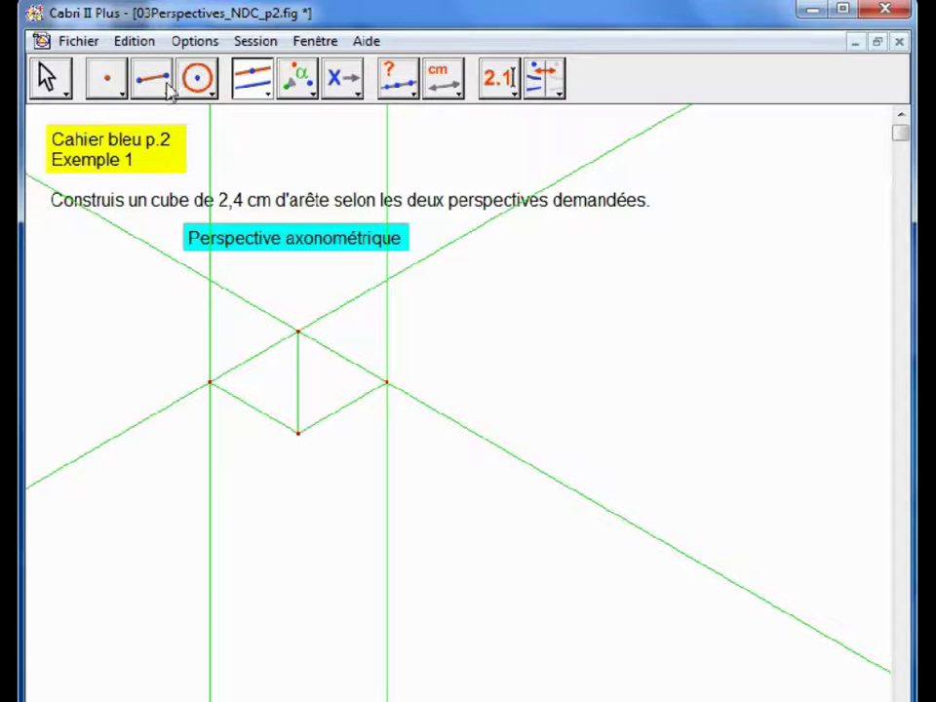
Mark the two points where the slanted parallels meet the outer vertical lines above the slanted edges.
click(93, 66)
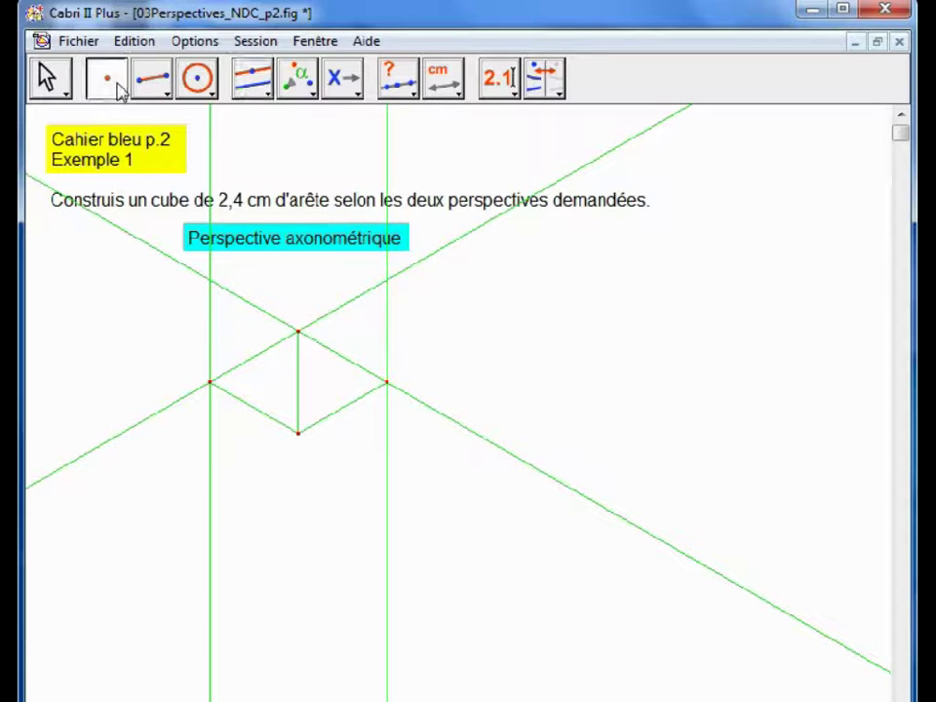
click(211, 272)
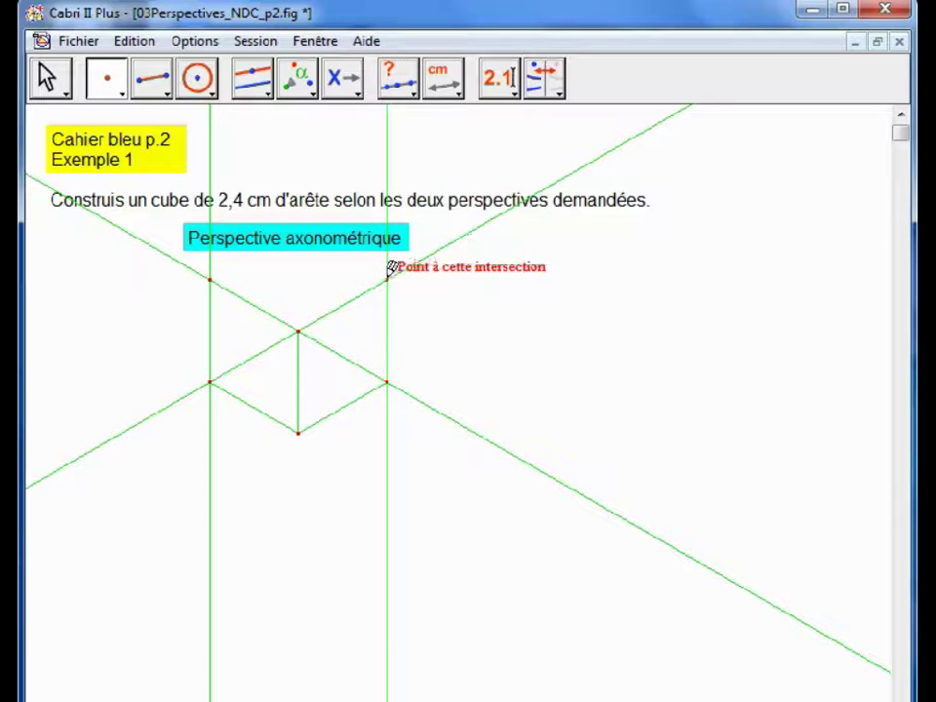
click(388, 269)
Draw the remaining edges of the two front faces as segments through their outer vertices and the vertical edge's upper endpoint.
click(151, 78)
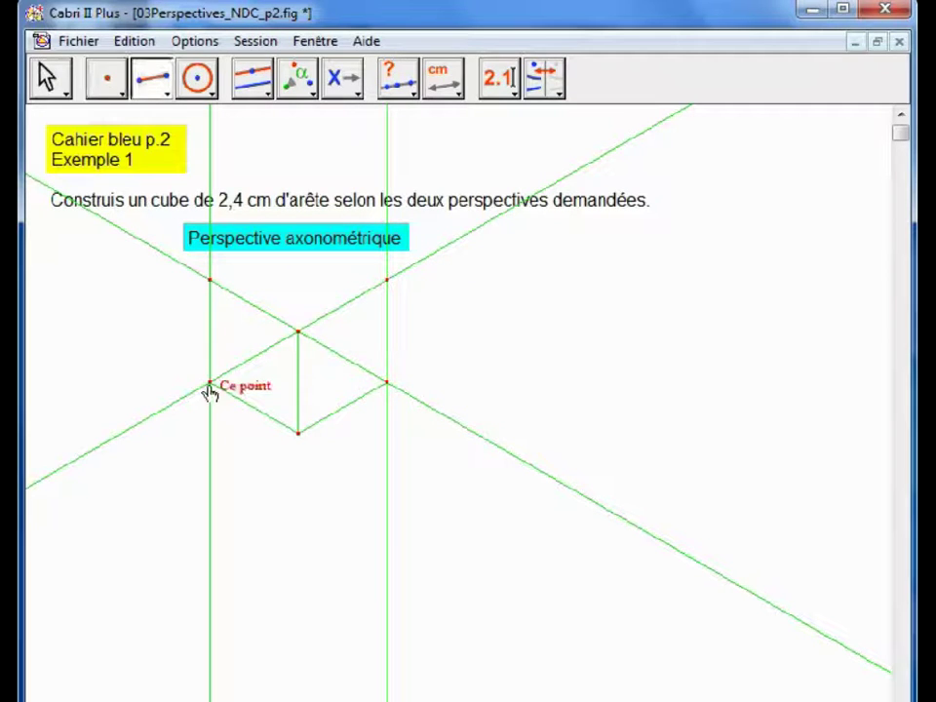
click(210, 285)
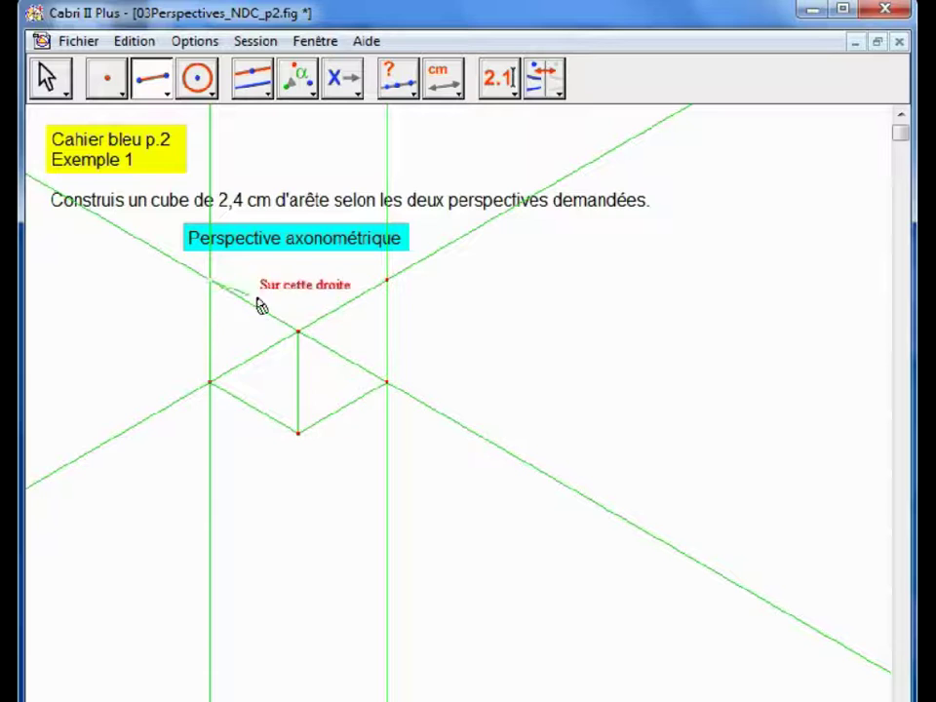
click(298, 334)
click(388, 283)
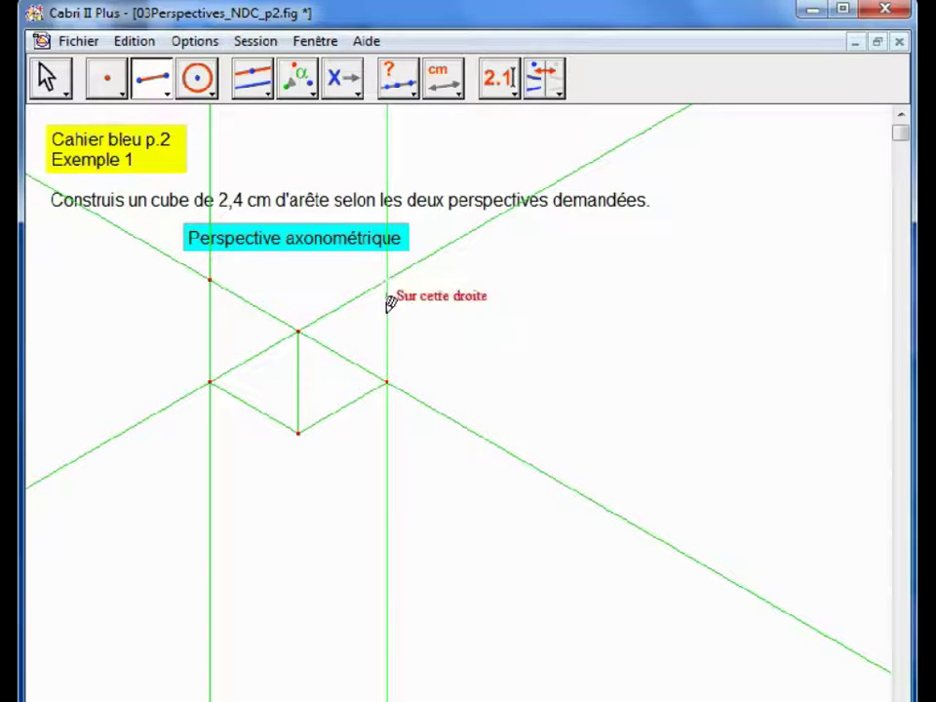
click(388, 383)
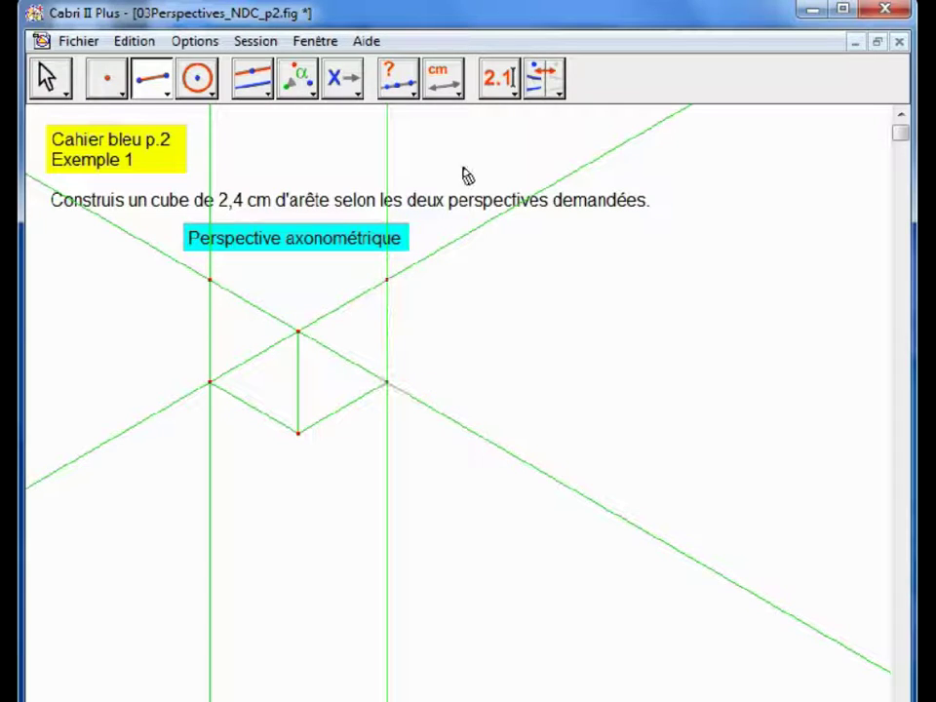
key(Escape)
Hide the two vertical and two slanted construction lines, and move the two-face figure lower on the sheet.
click(547, 78)
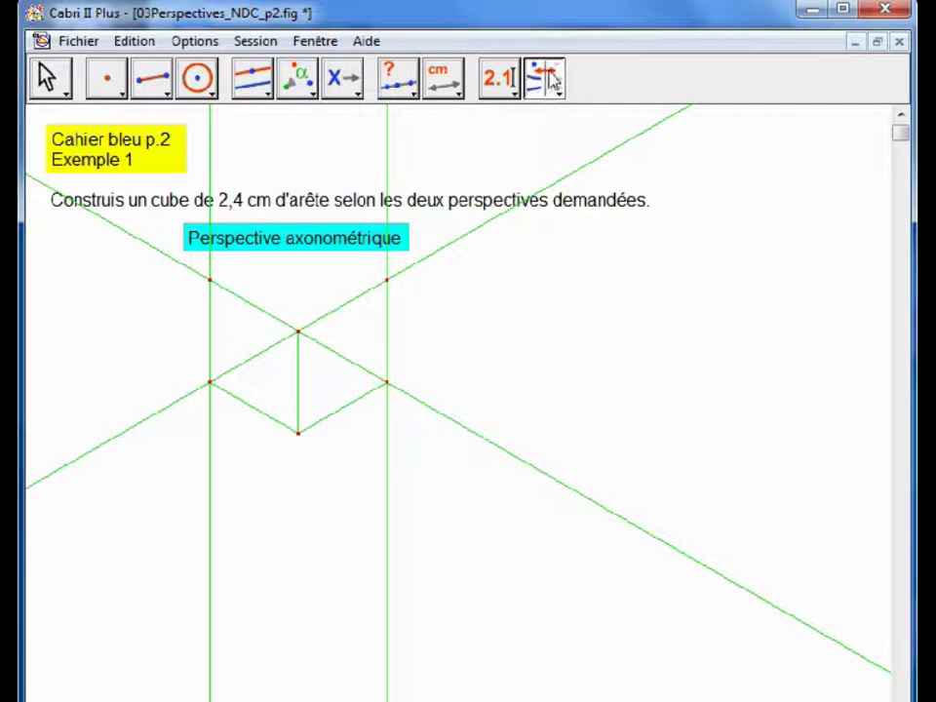
click(484, 441)
click(389, 486)
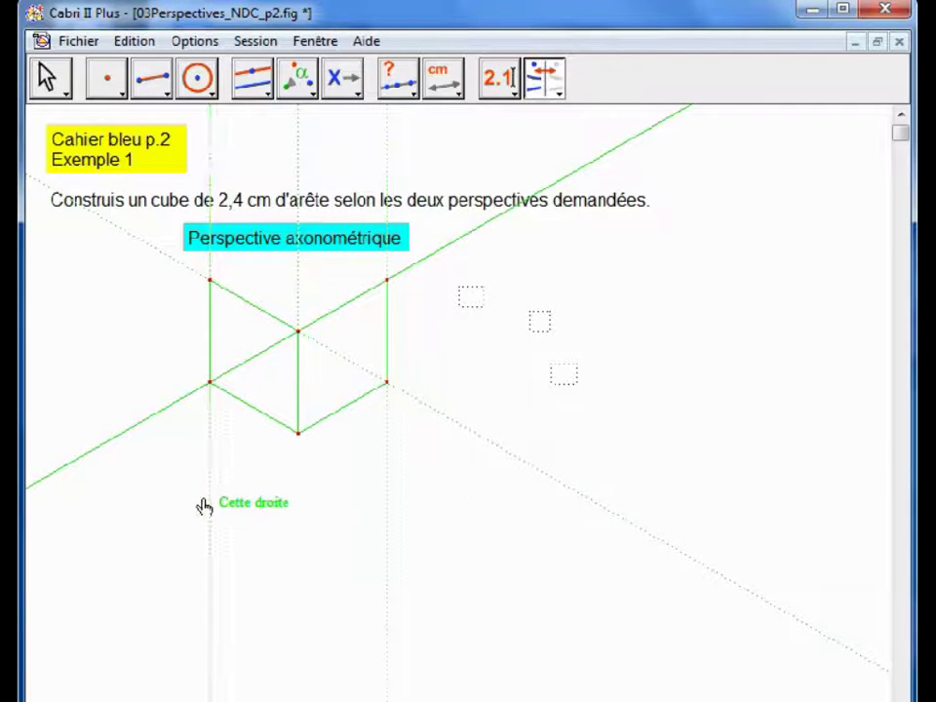
click(208, 504)
click(147, 420)
click(48, 83)
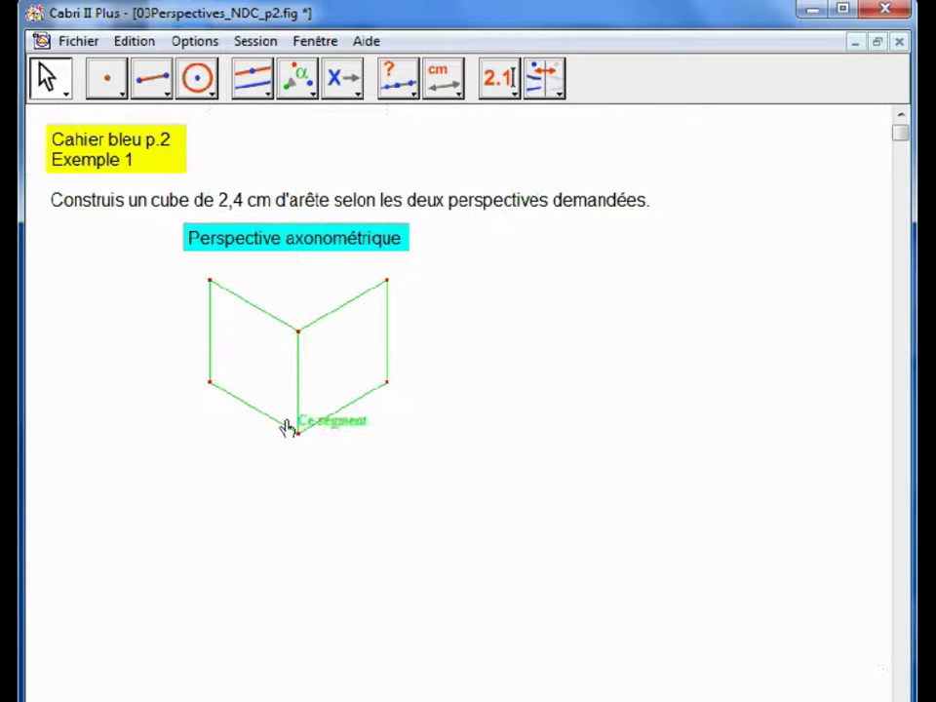
drag(298, 432, 289, 517)
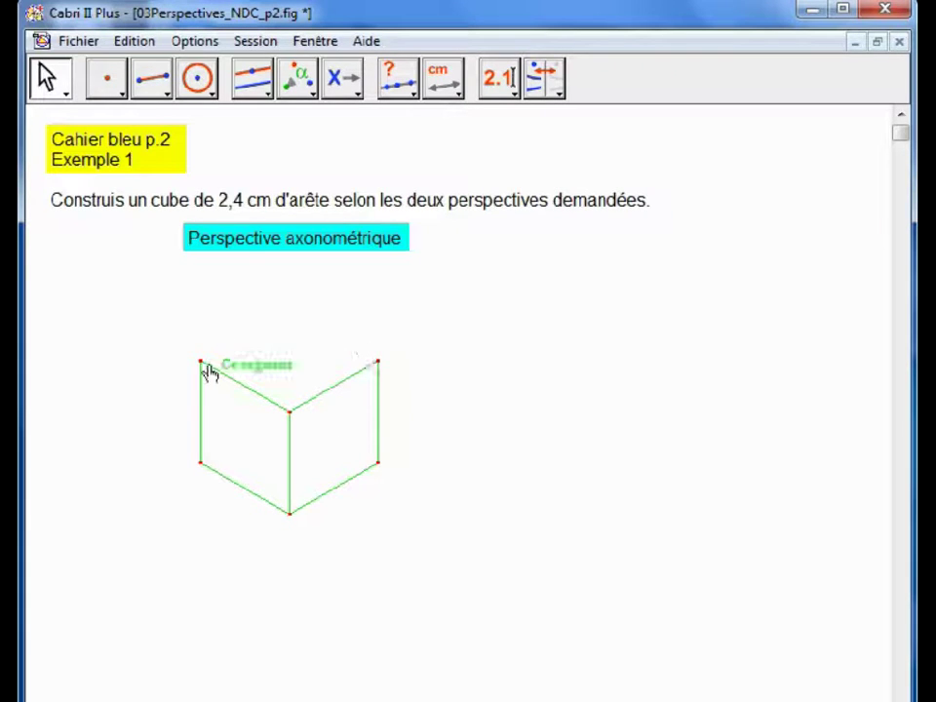
Draw parallels to the front faces' upper edges through the two upper outer vertices and mark their intersection as the top face's rear vertex.
click(246, 93)
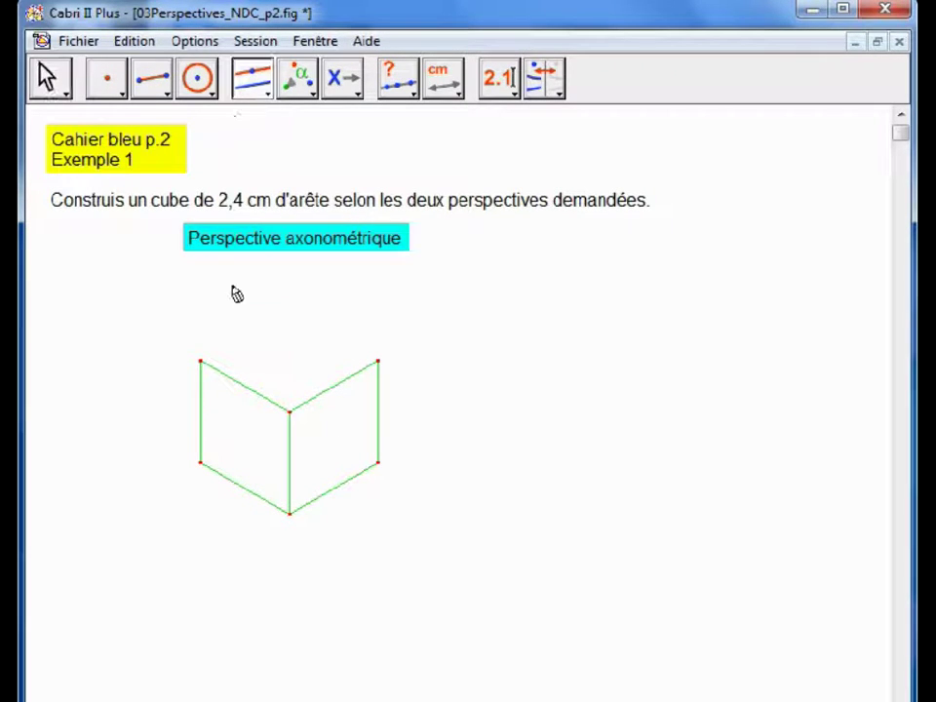
click(379, 363)
click(346, 375)
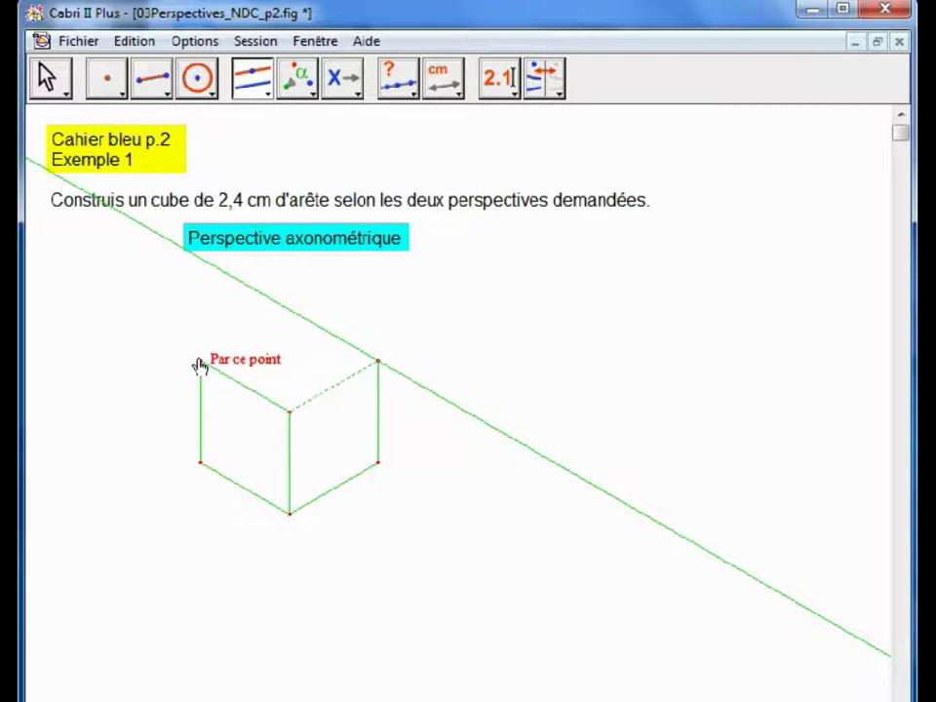
click(199, 365)
click(102, 80)
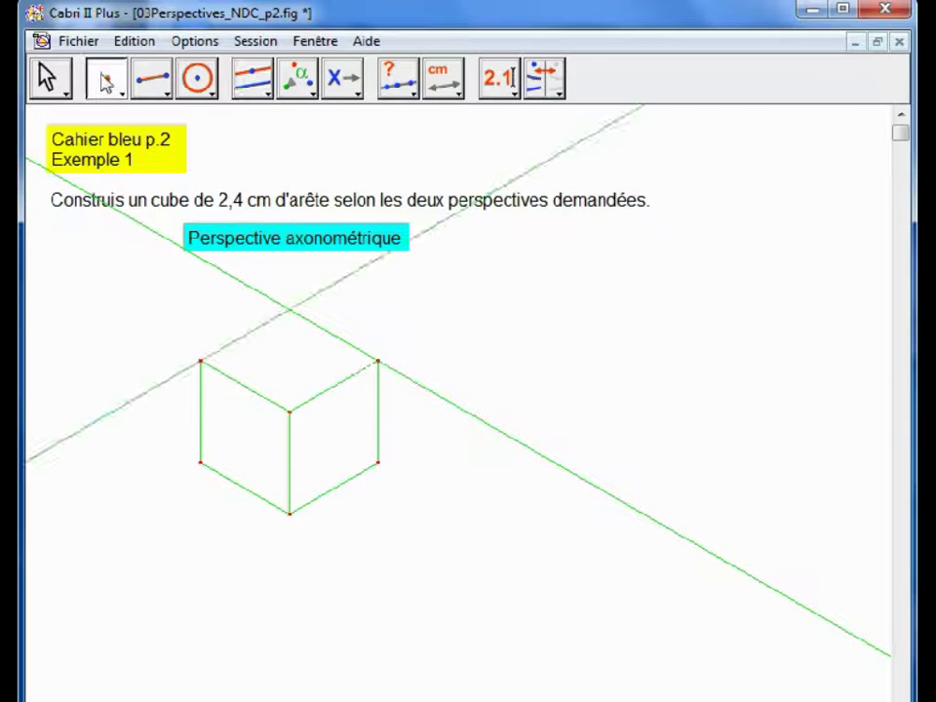
click(291, 308)
click(546, 86)
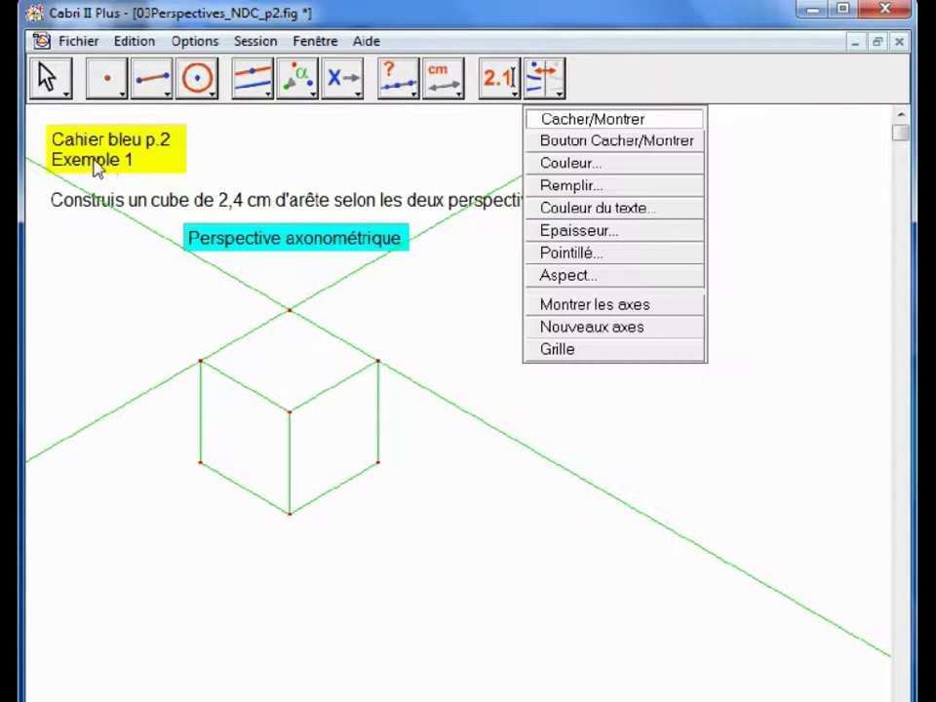
Draw segments from the top face's rear vertex to the two upper outer vertices.
click(151, 80)
click(163, 144)
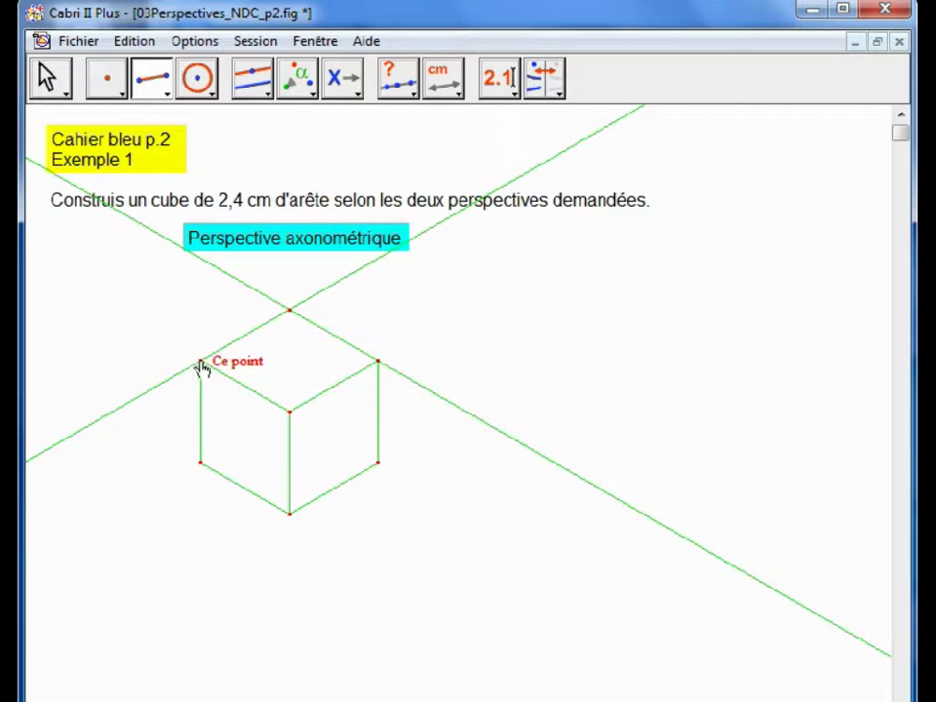
click(200, 362)
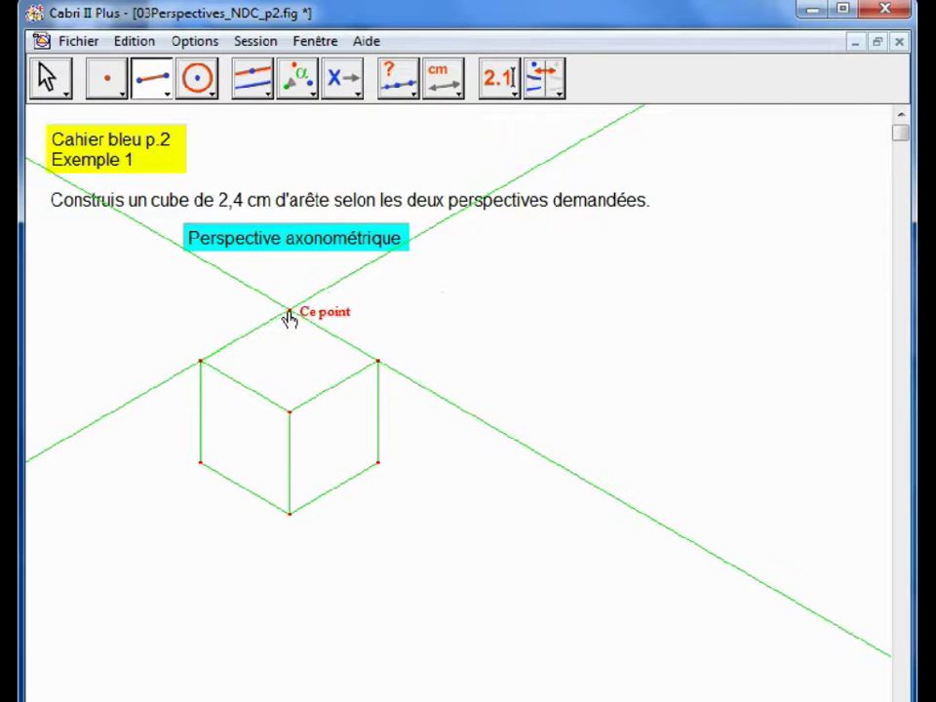
click(290, 314)
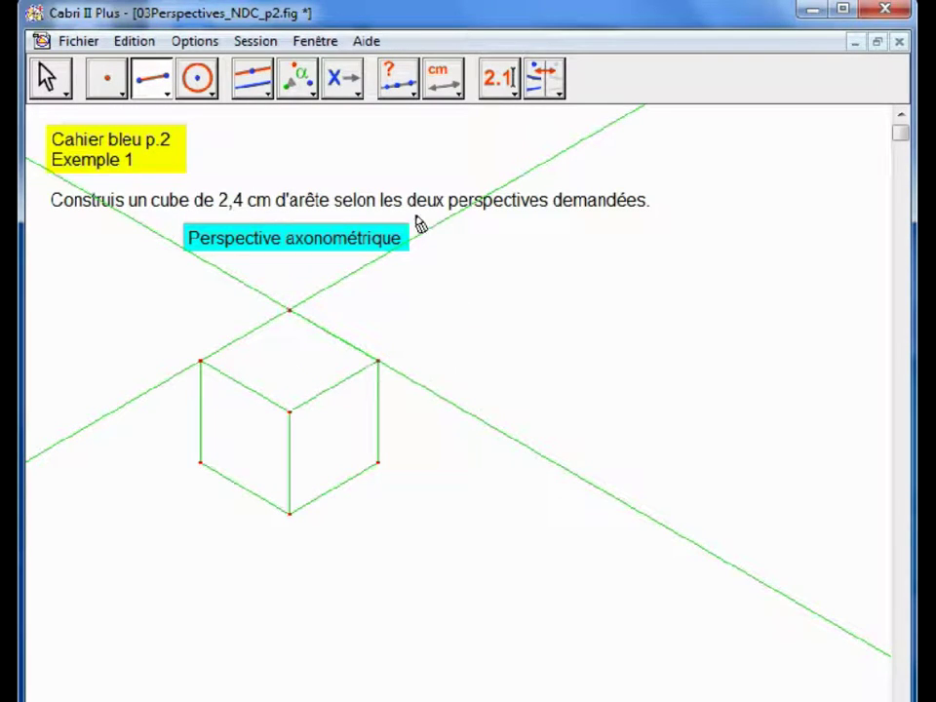
Hide the two slanted construction lines crossing at the top face's rear vertex.
click(543, 76)
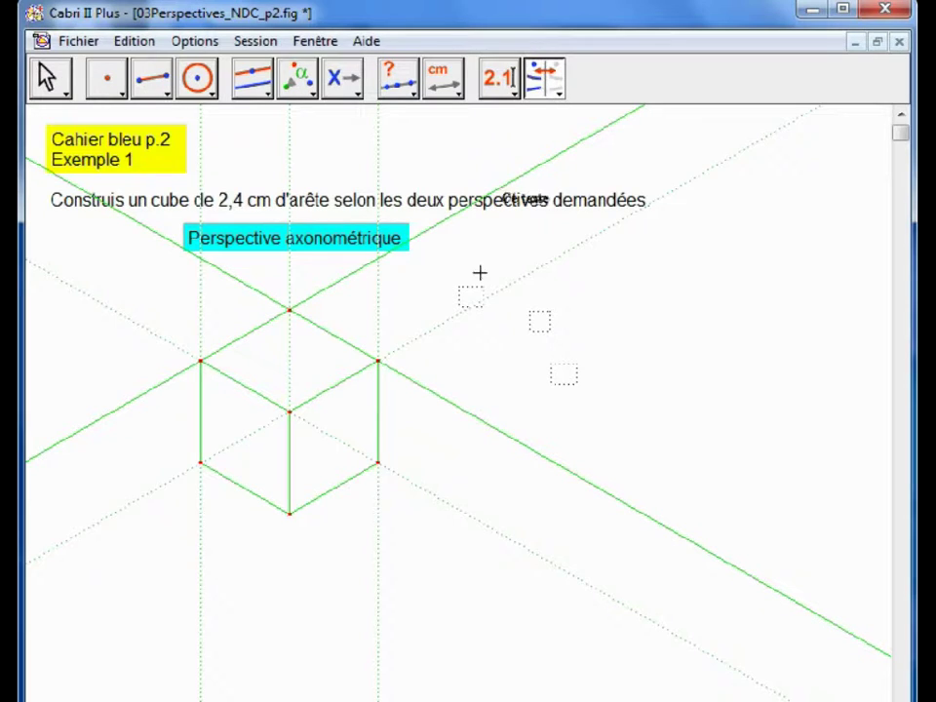
click(470, 426)
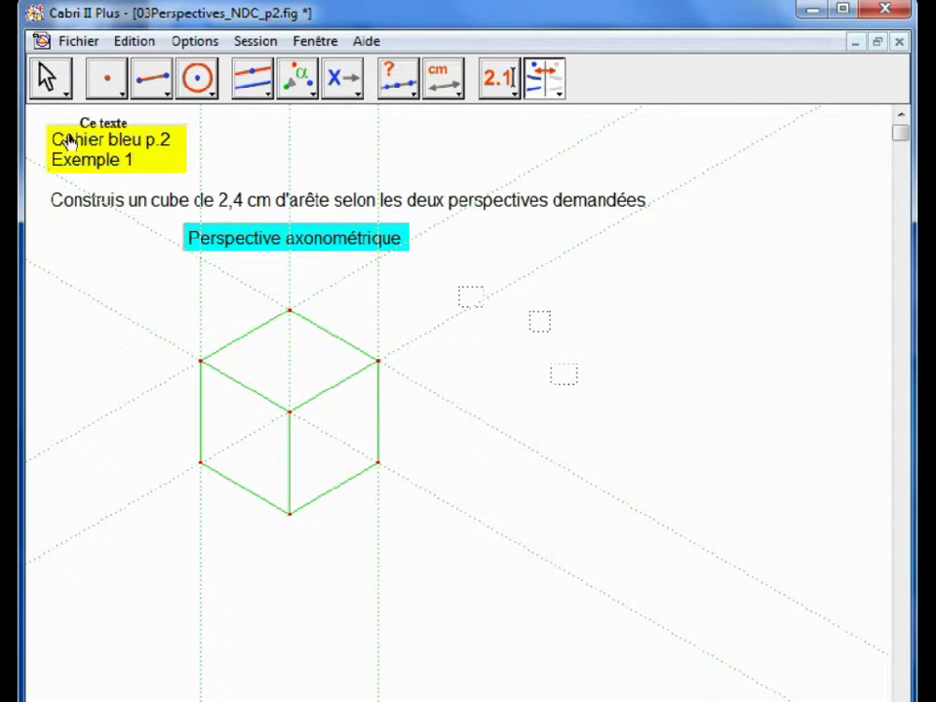
click(46, 78)
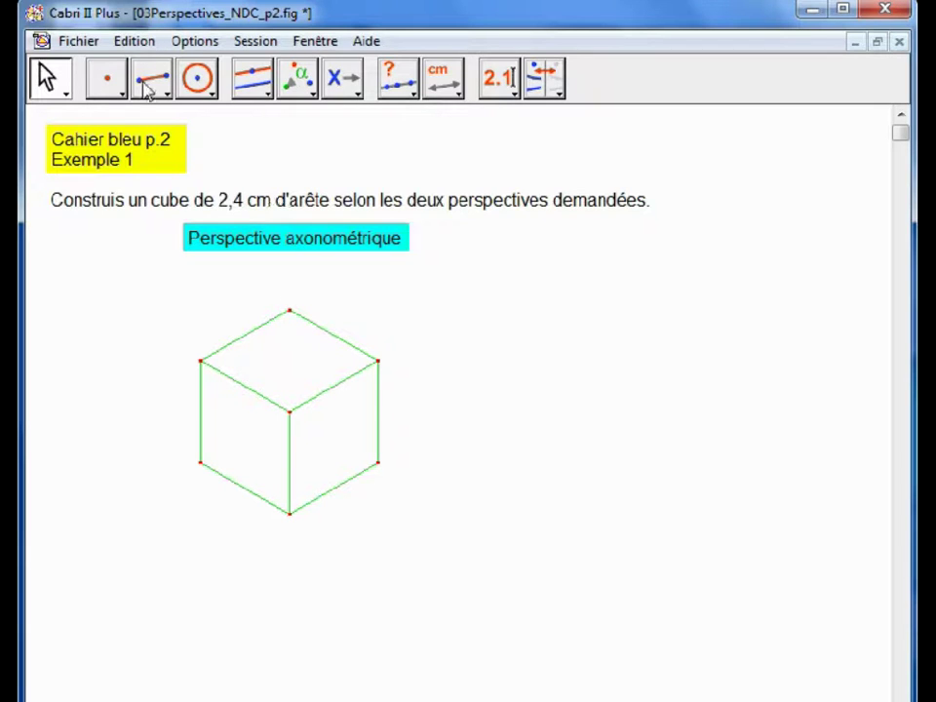
Draw parallels to the two lower slanted edges, each through the opposite lower outer vertex of the cube.
click(244, 90)
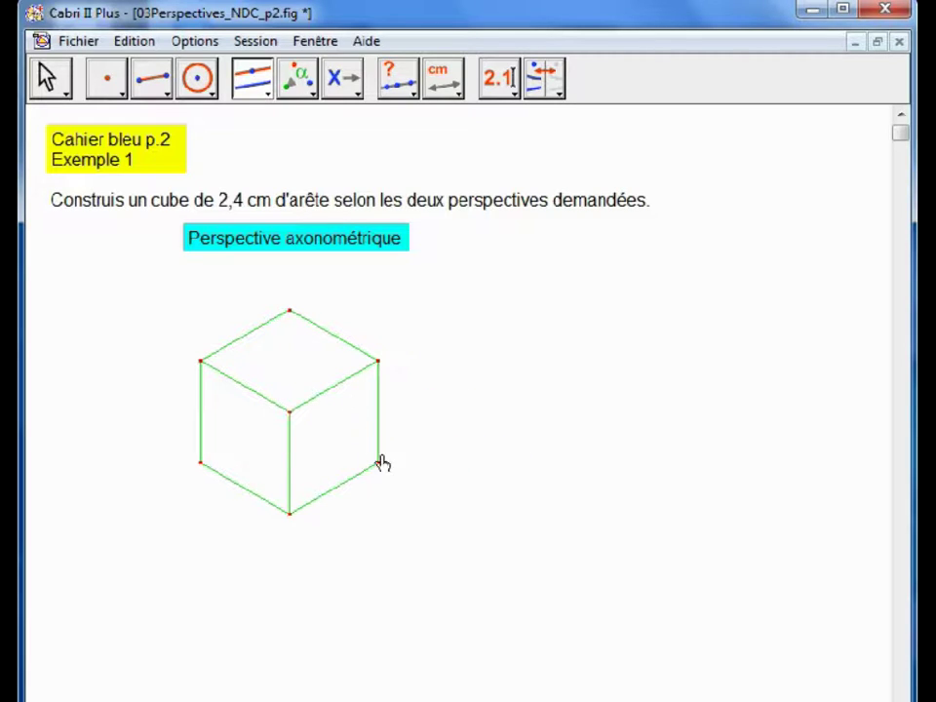
click(320, 496)
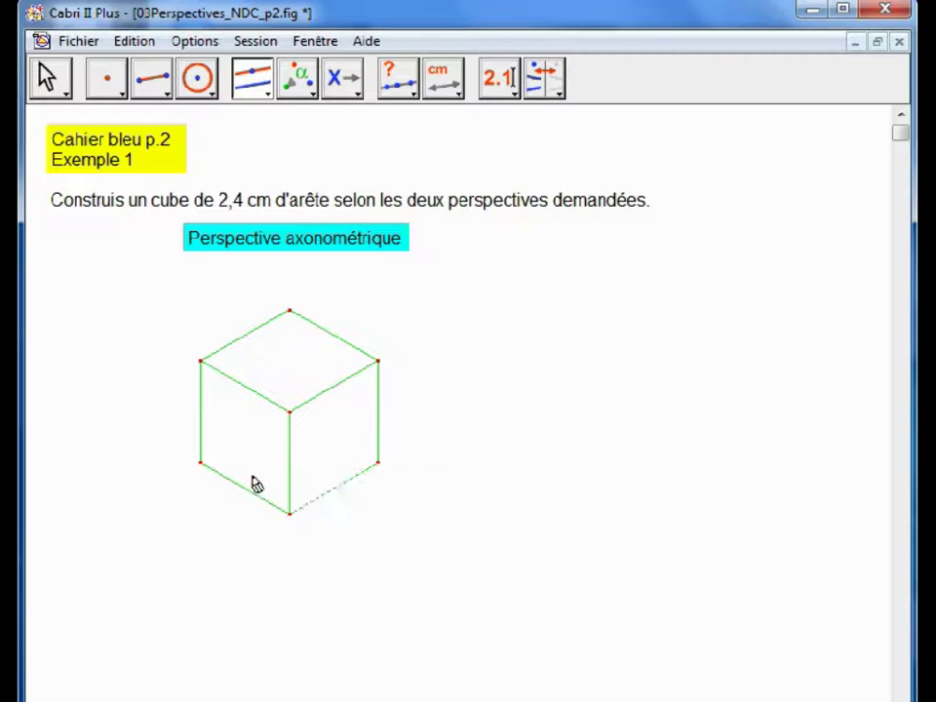
click(201, 464)
click(236, 483)
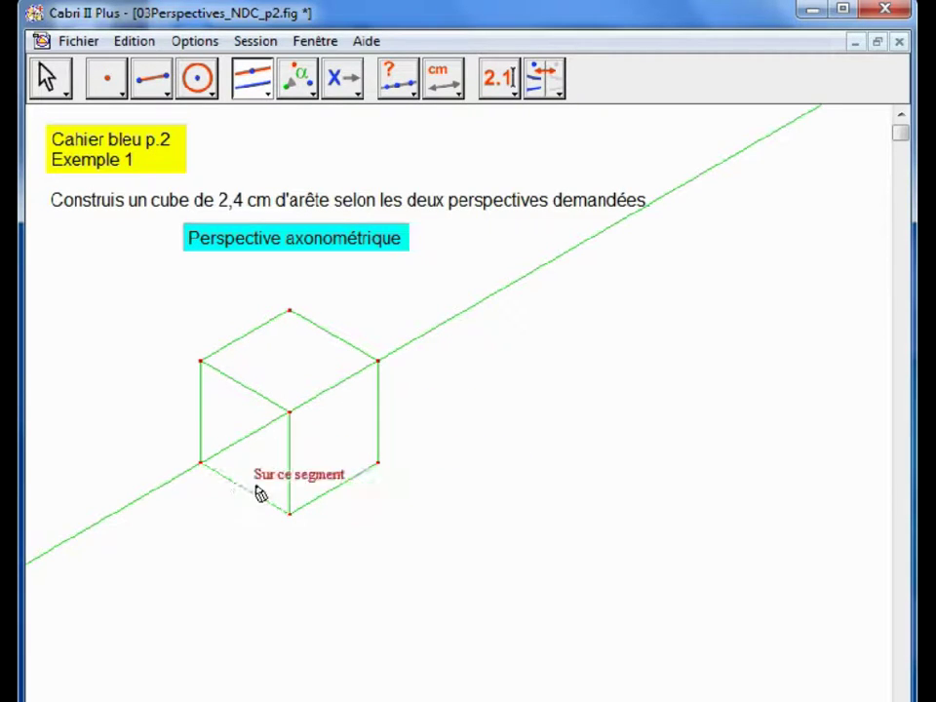
click(379, 466)
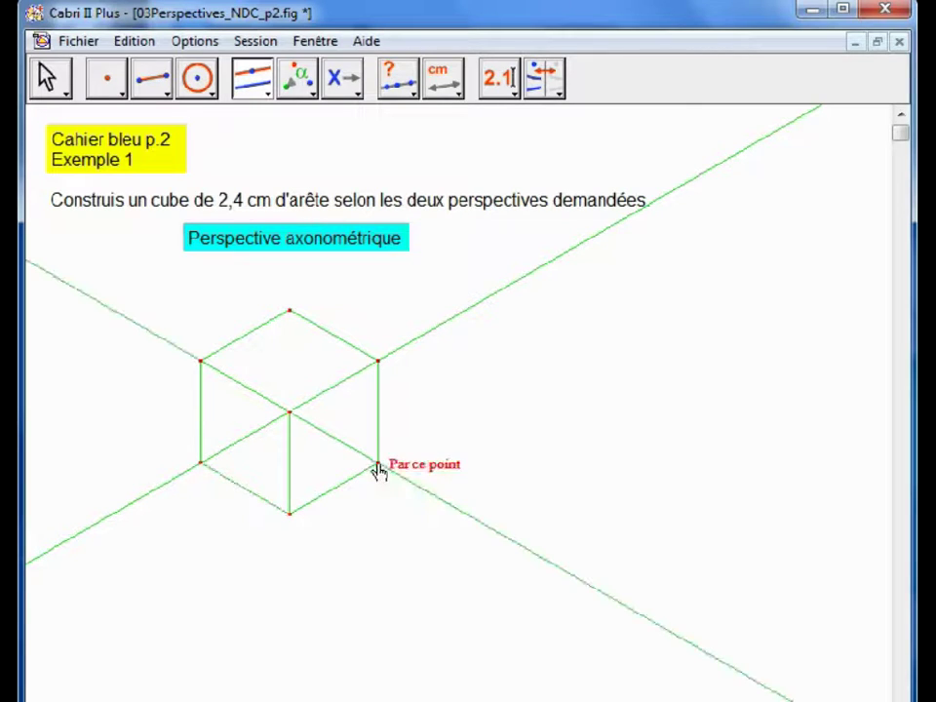
Draw segments for the three hidden rear edges, joining the central vertex to the two lower outer vertices and the top face's rear vertex.
click(153, 80)
click(201, 463)
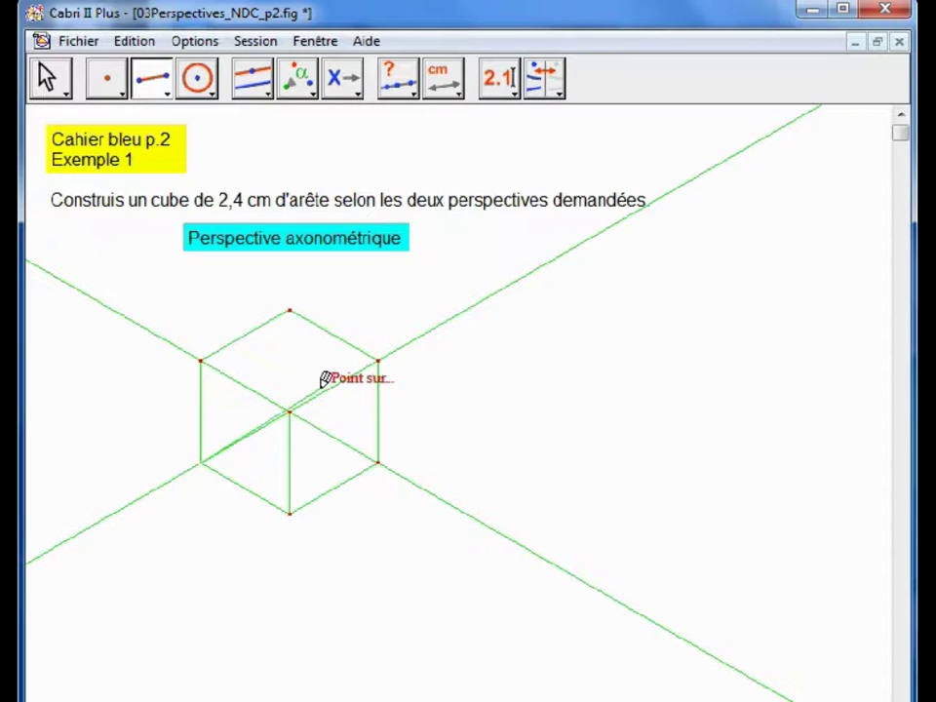
click(290, 412)
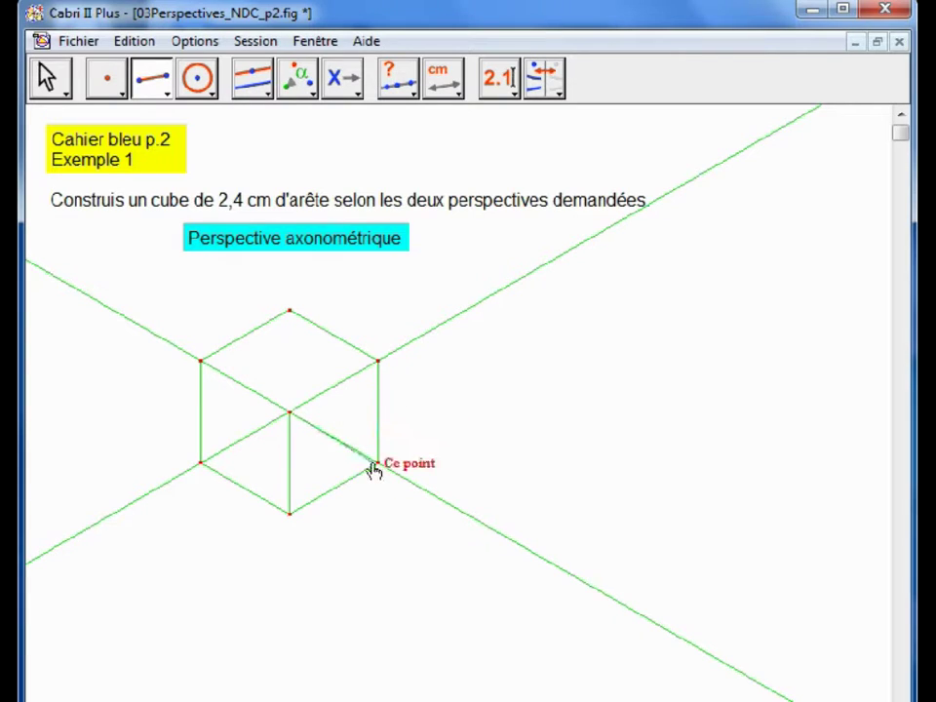
click(289, 412)
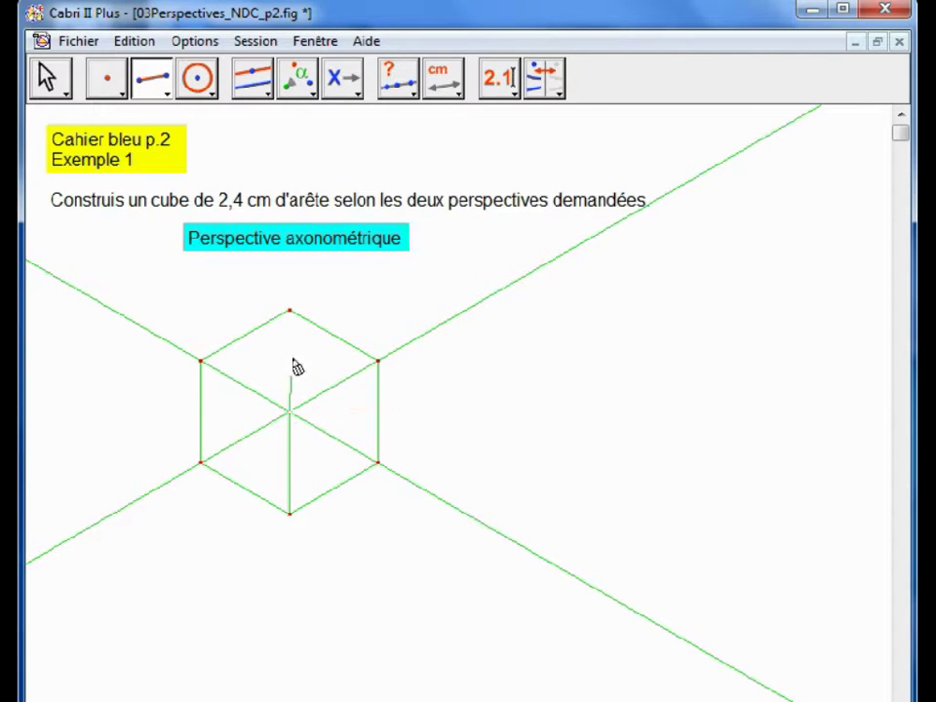
click(290, 312)
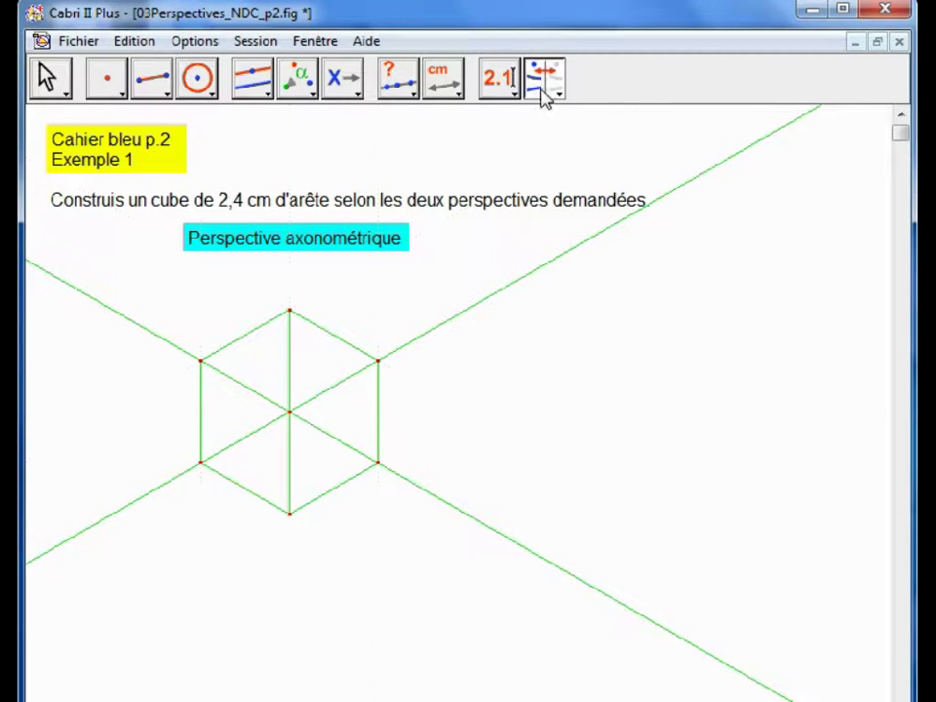
Hide the two slanted construction parallels that cross at the cube's central vertex.
click(523, 282)
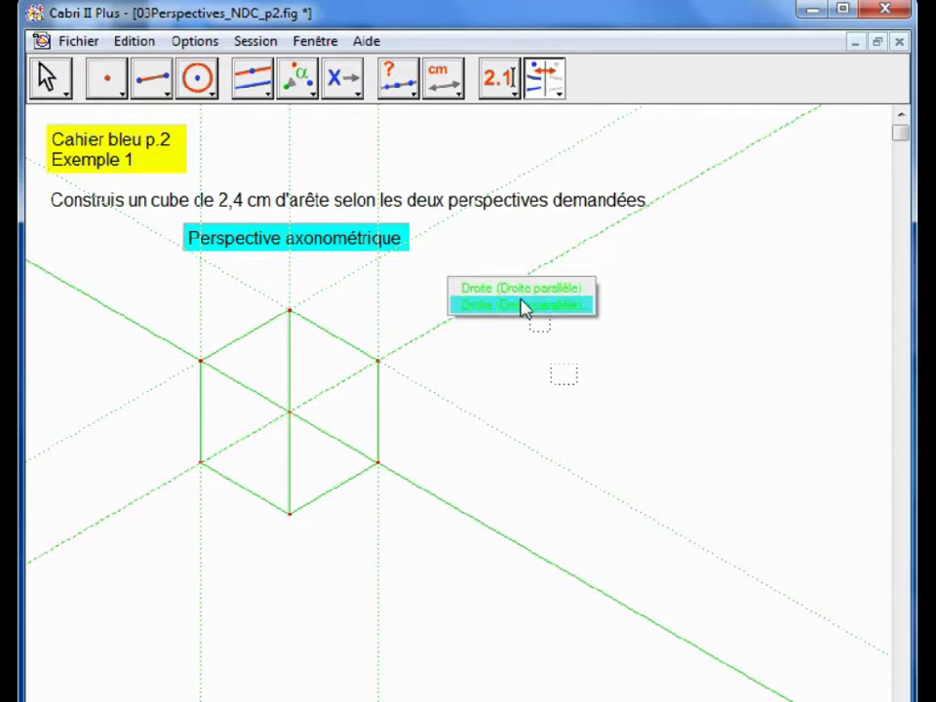
click(522, 304)
click(471, 524)
click(470, 549)
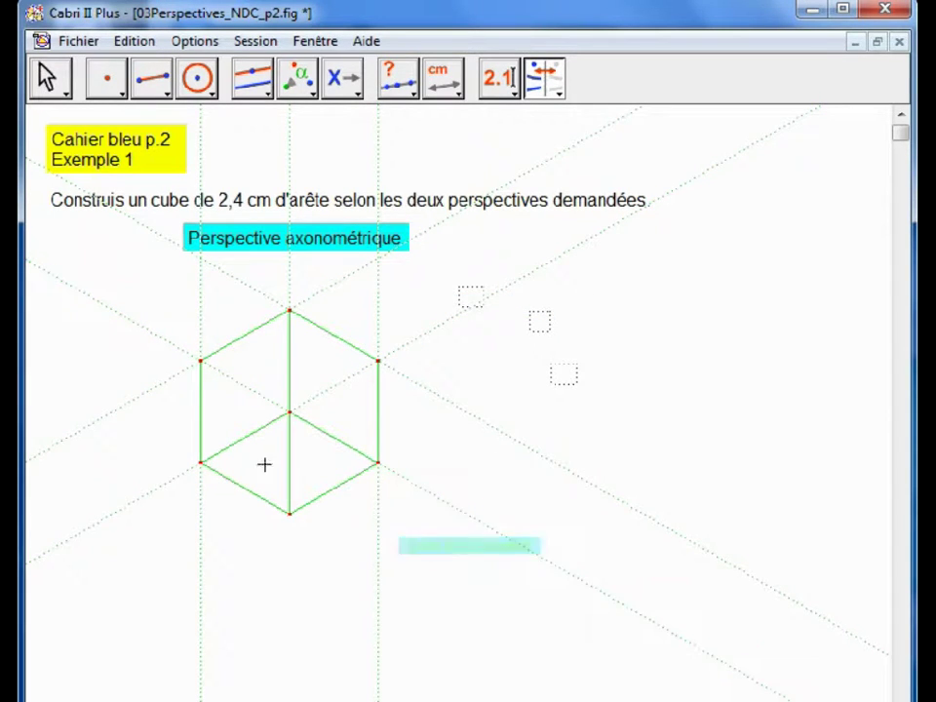
click(45, 78)
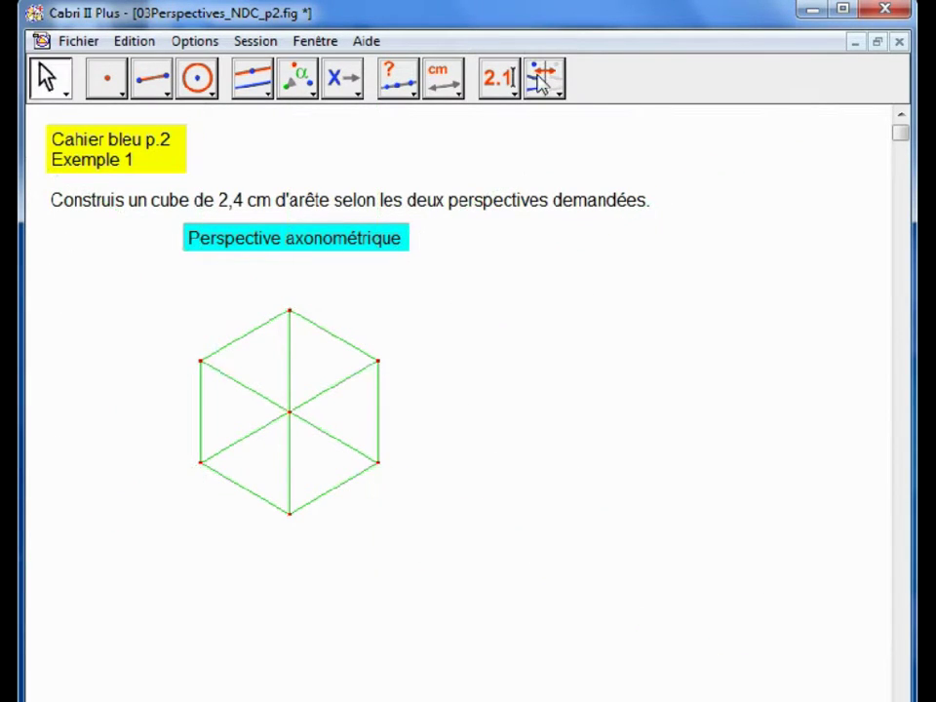
Apply the dotted line style to the three hidden rear edges meeting at the cube's central vertex.
drag(547, 80, 548, 253)
click(291, 364)
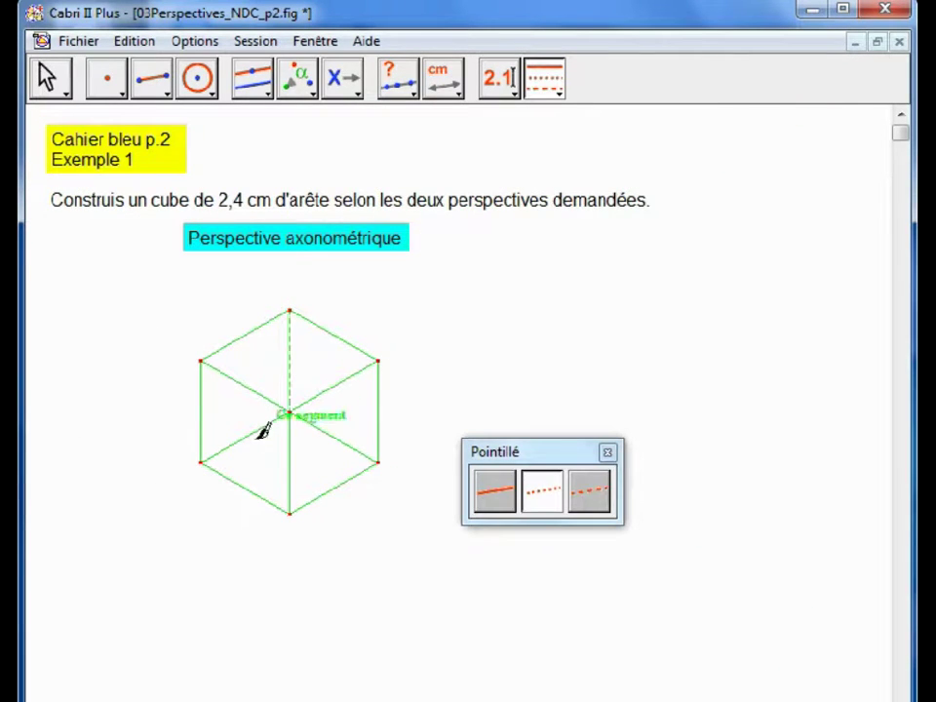
click(246, 434)
click(332, 439)
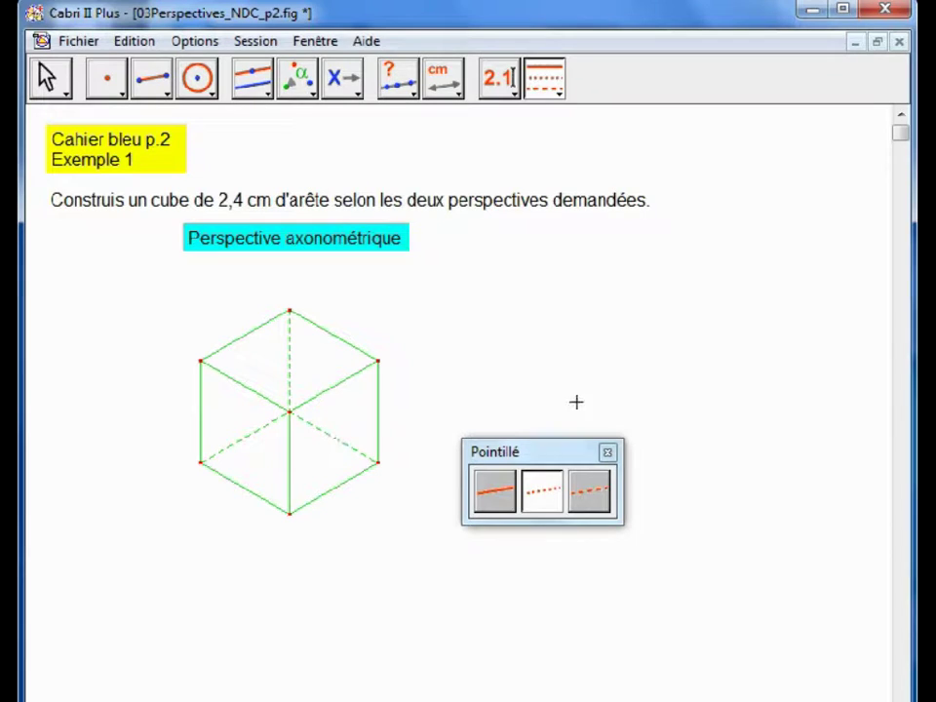
click(608, 452)
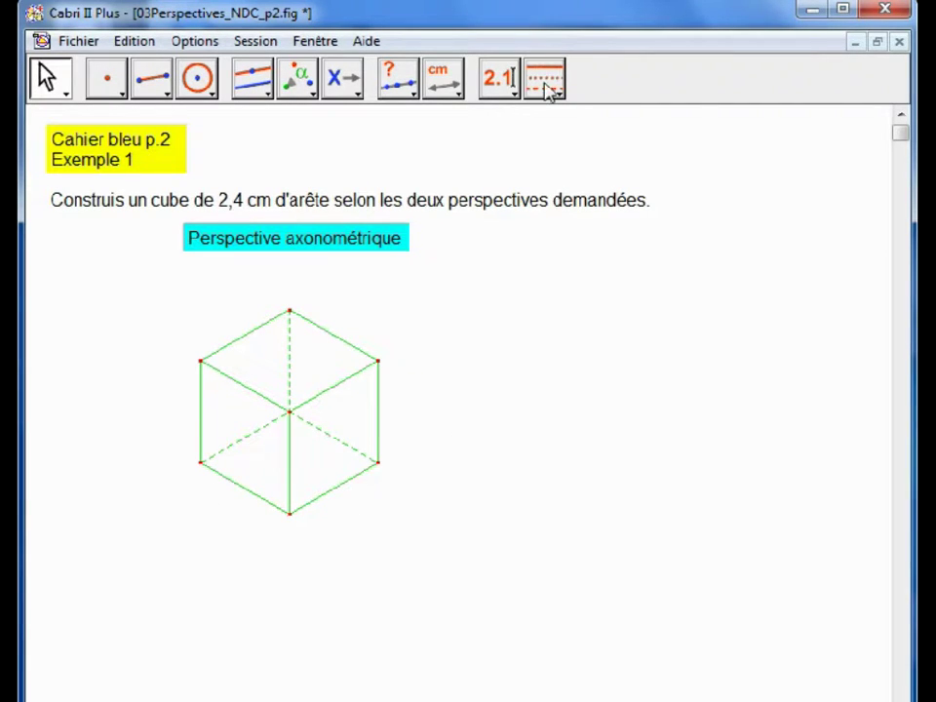
Mark all twelve edges of the cube, including the hidden ones, as equal with a single tick.
drag(548, 90, 575, 276)
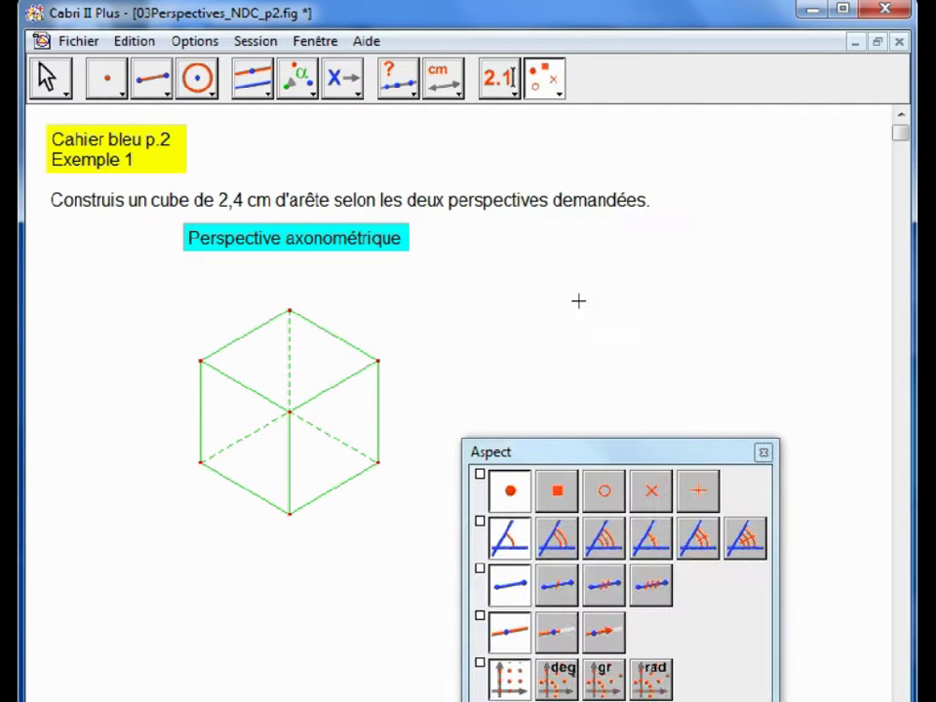
click(561, 589)
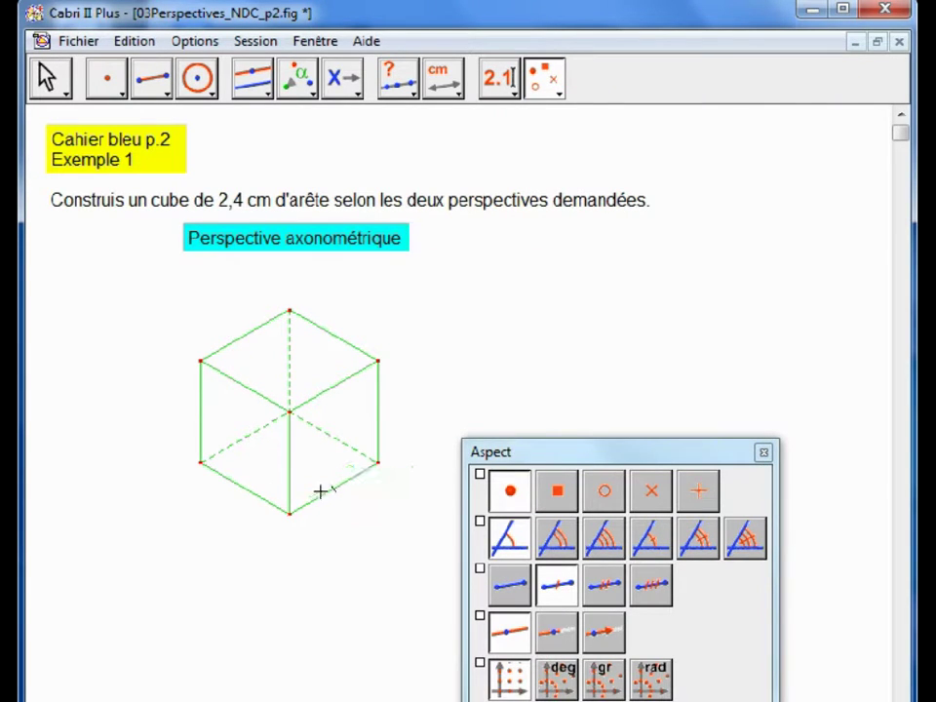
click(261, 489)
click(288, 458)
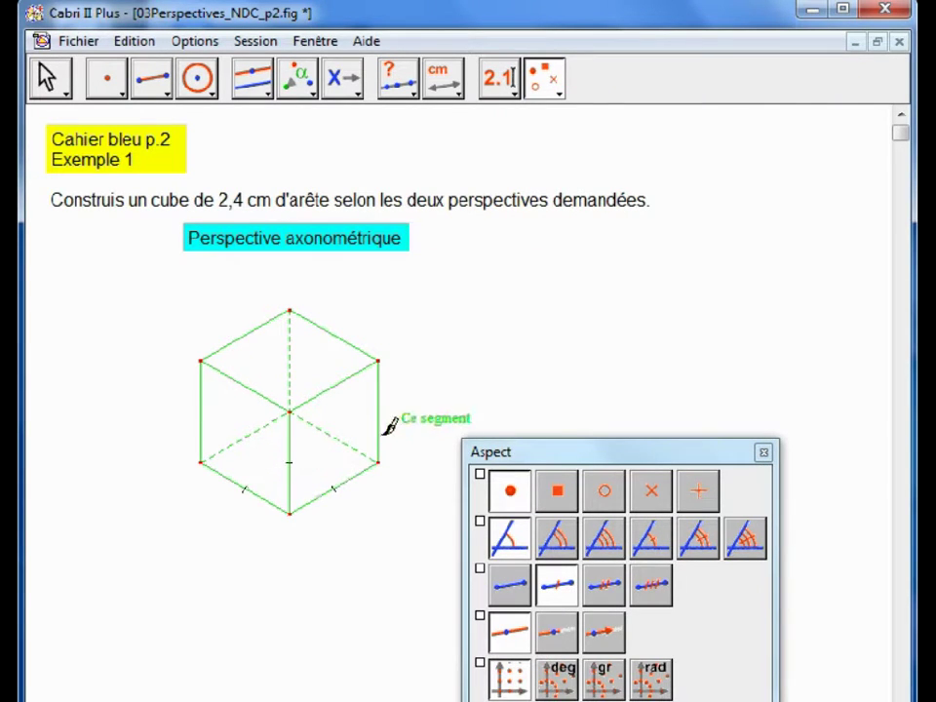
click(380, 431)
click(369, 358)
click(247, 380)
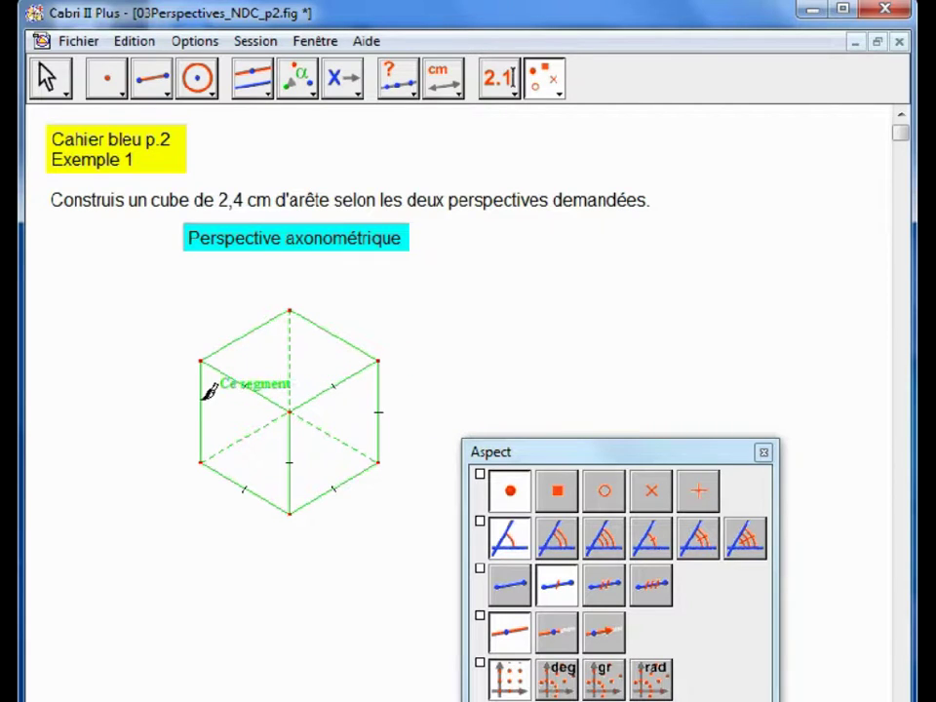
click(205, 390)
click(261, 426)
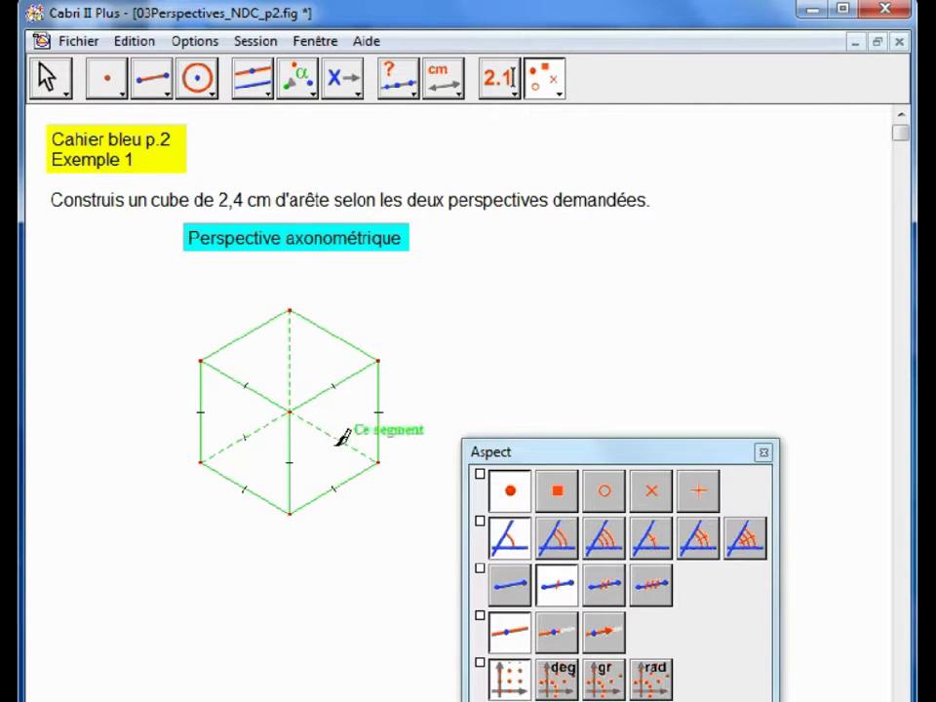
click(345, 438)
click(293, 336)
click(349, 325)
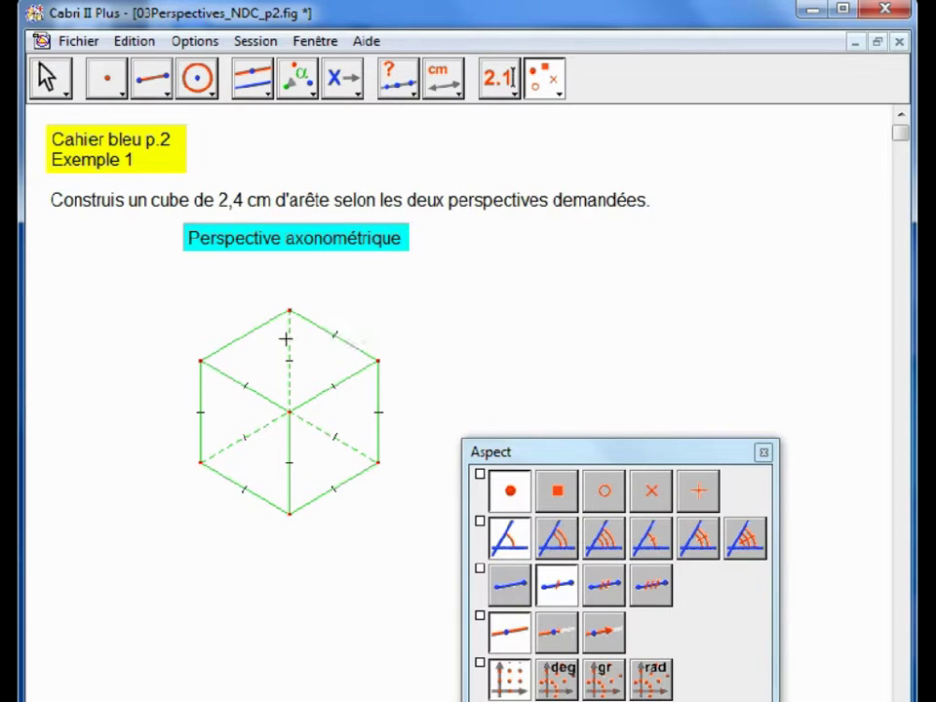
click(252, 334)
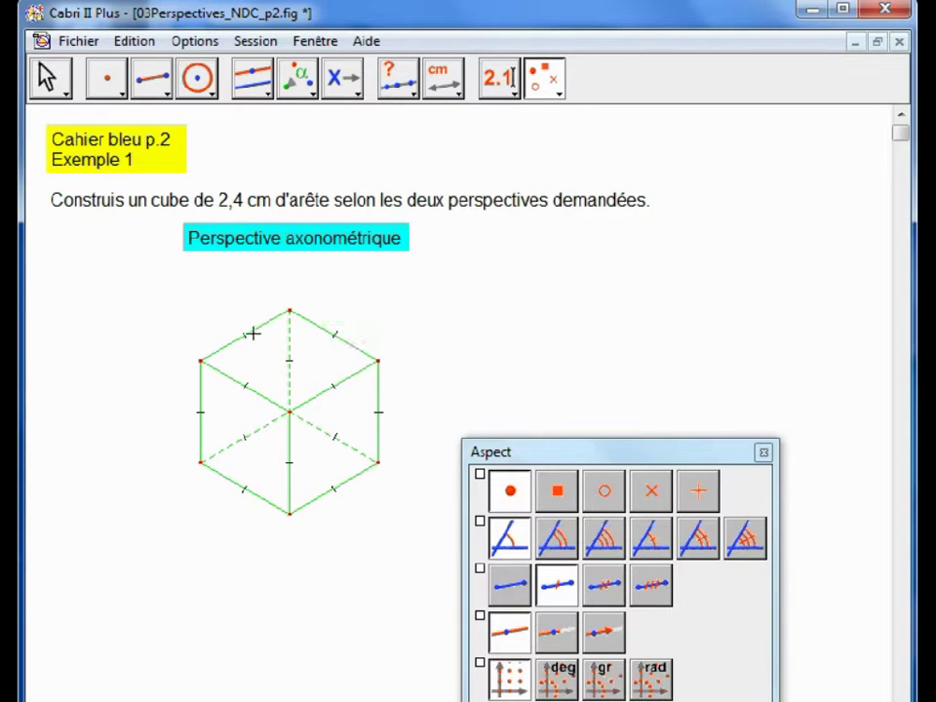
click(763, 452)
Mark the angle at the cube's lower-left vertex between the dotted edge and the lower solid edge, and display its measure.
click(439, 80)
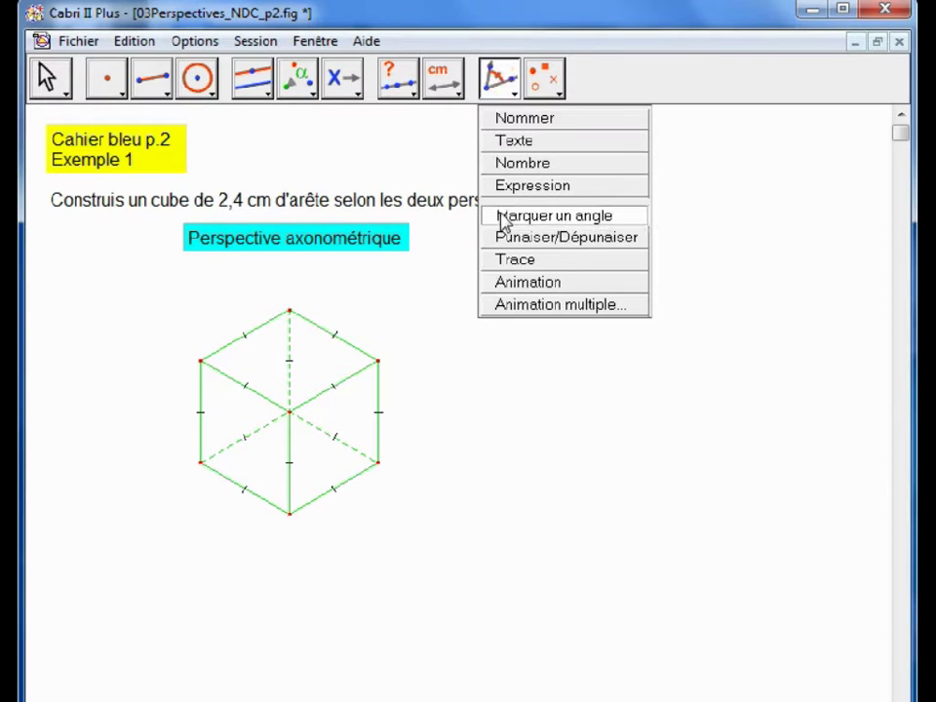
click(503, 221)
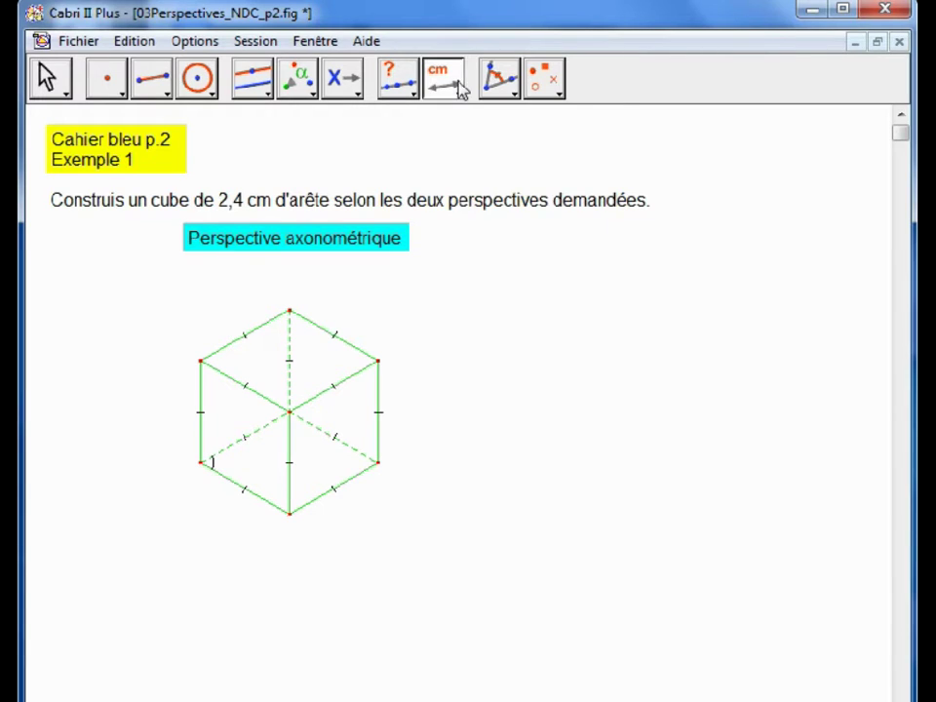
drag(461, 91, 441, 184)
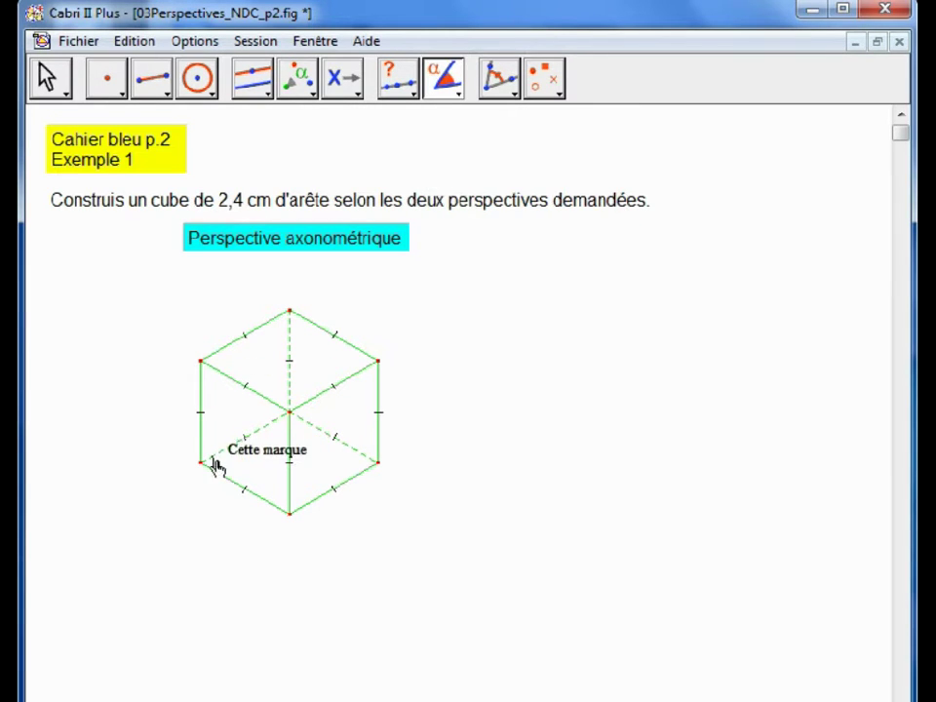
click(212, 462)
click(58, 84)
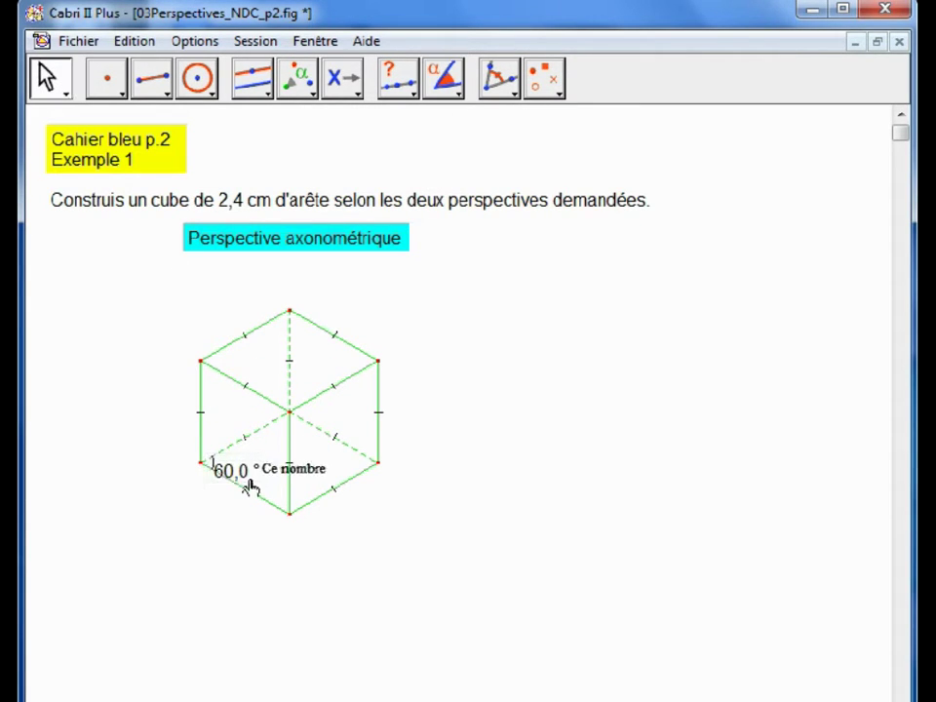